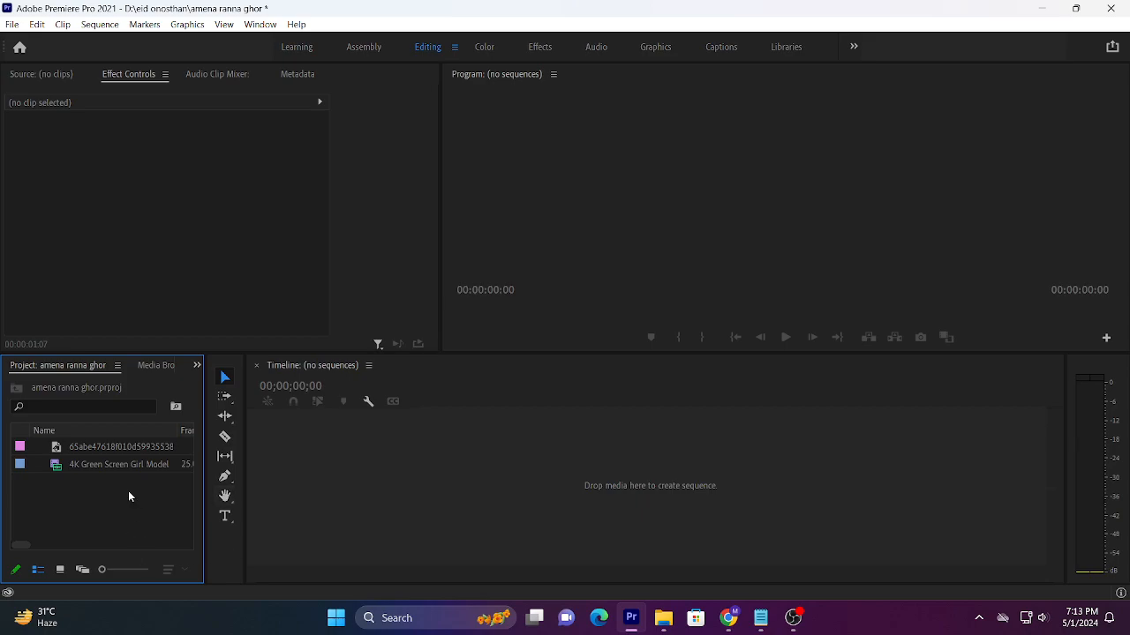
# Step: Create a new sequence from the 4K Green Screen Girl Model video clip
pyautogui.click(114, 464)
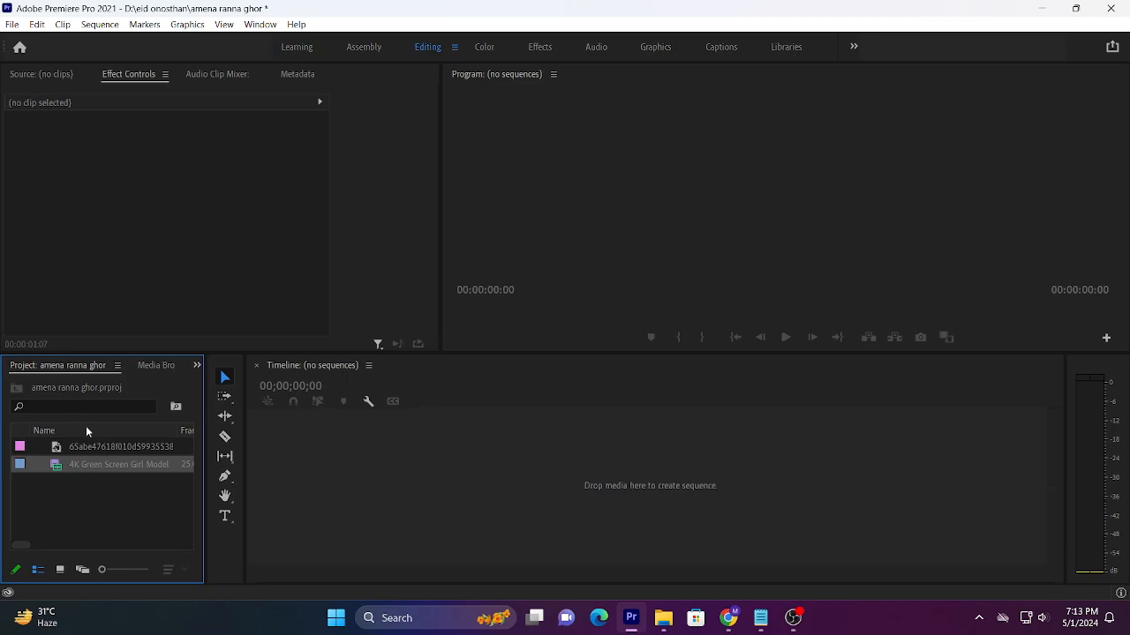
pyautogui.click(98, 491)
pyautogui.click(87, 469)
pyautogui.moveTo(89, 467); pyautogui.dragTo(280, 460)
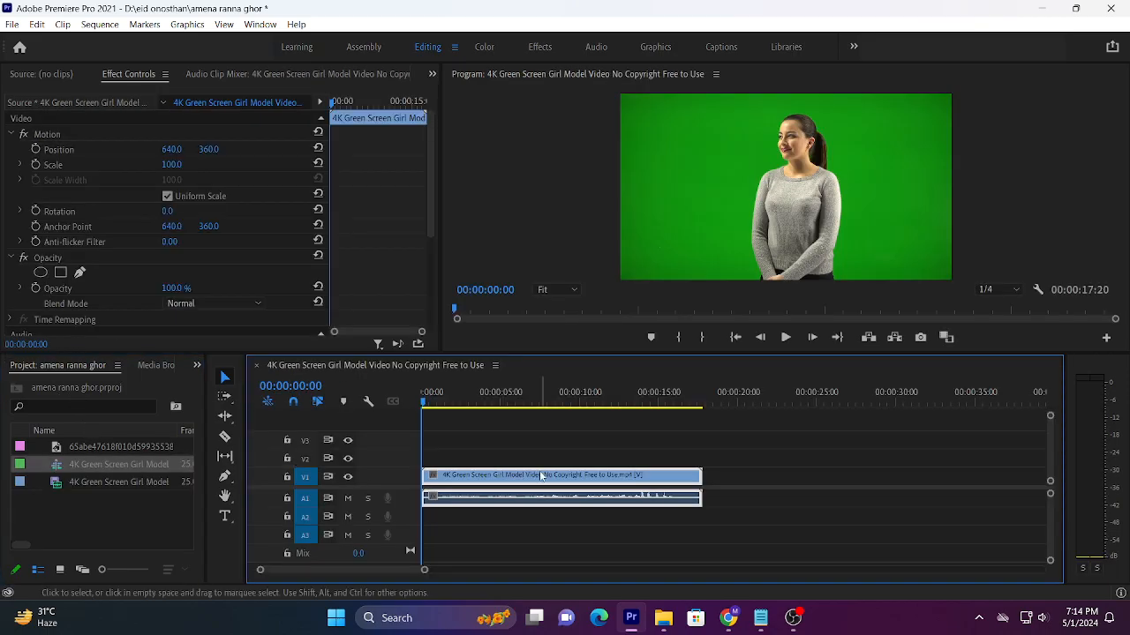
# Step: Preview the green-screen clip and set the program monitor's playback resolution to Full
pyautogui.press('space')
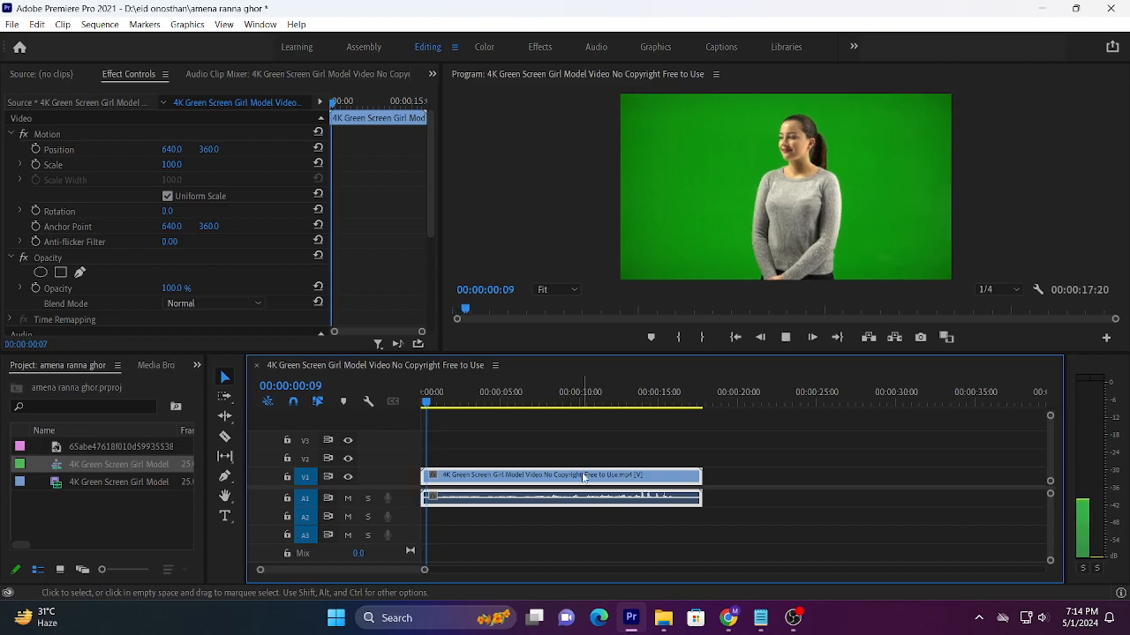
pyautogui.click(998, 307)
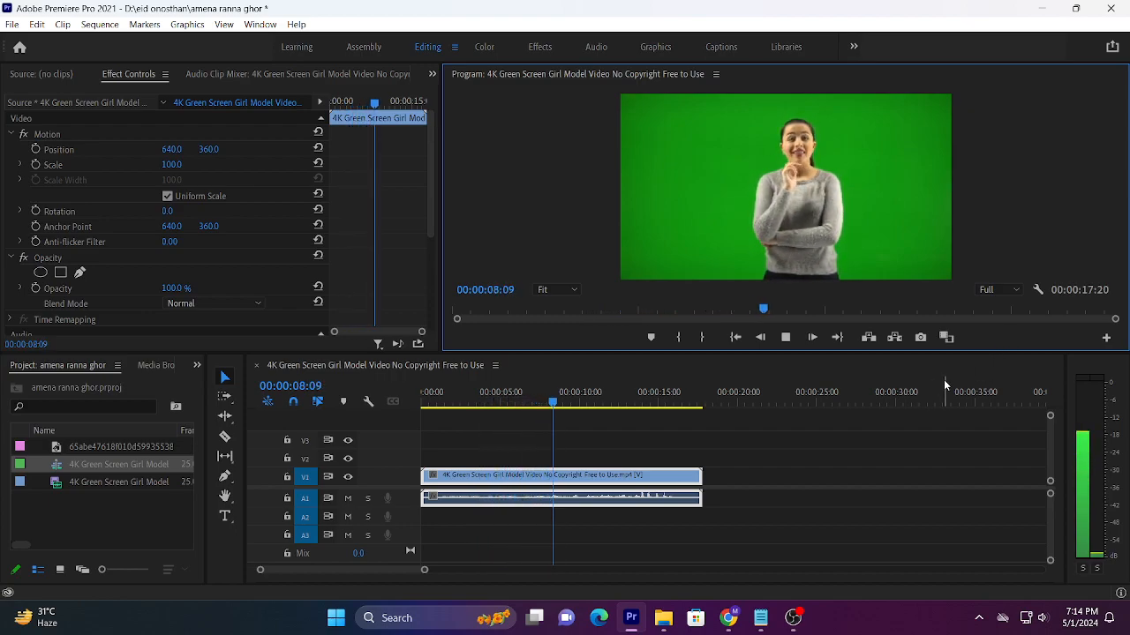
pyautogui.press('space')
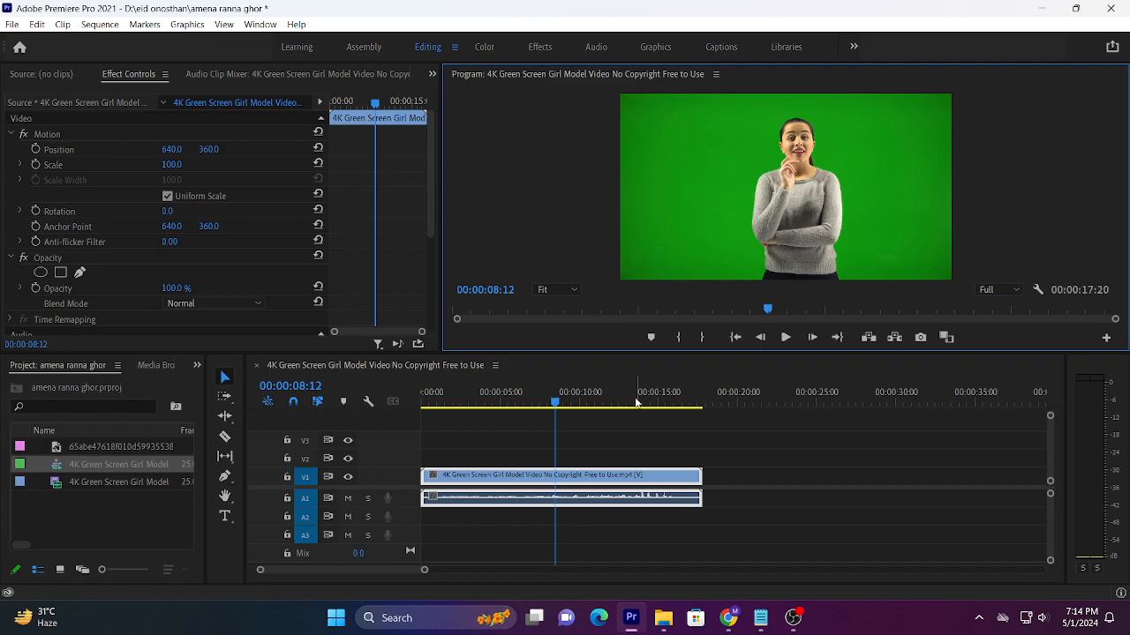
# Step: Move the green-screen video to track V2 and place the office background image at the sequence start on V1
pyautogui.click(508, 481)
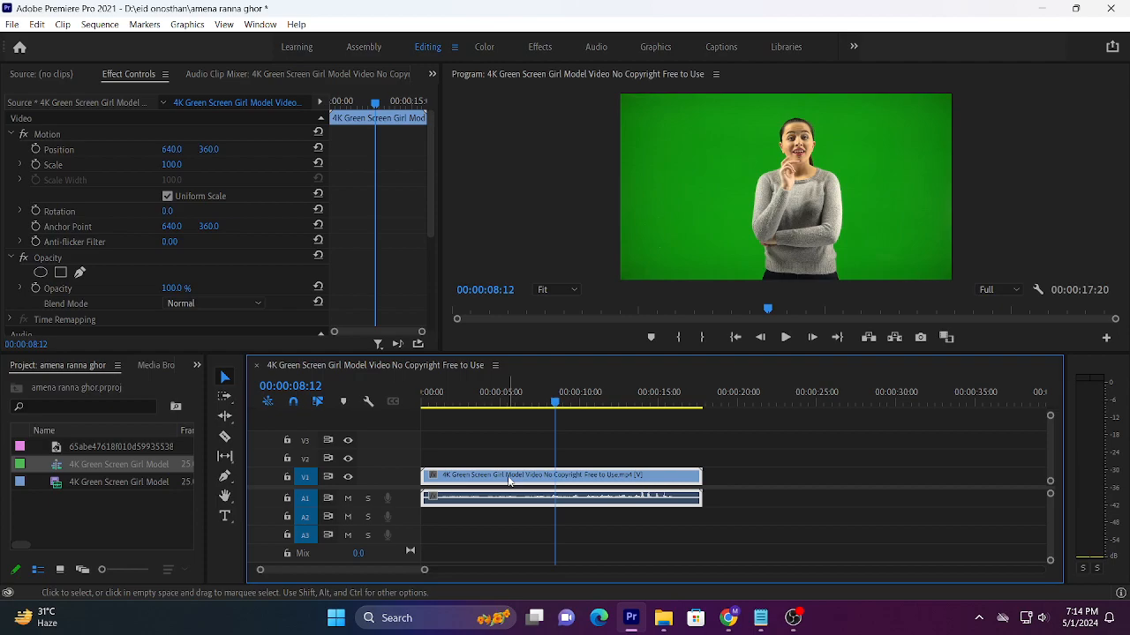
pyautogui.moveTo(509, 481); pyautogui.dragTo(511, 459)
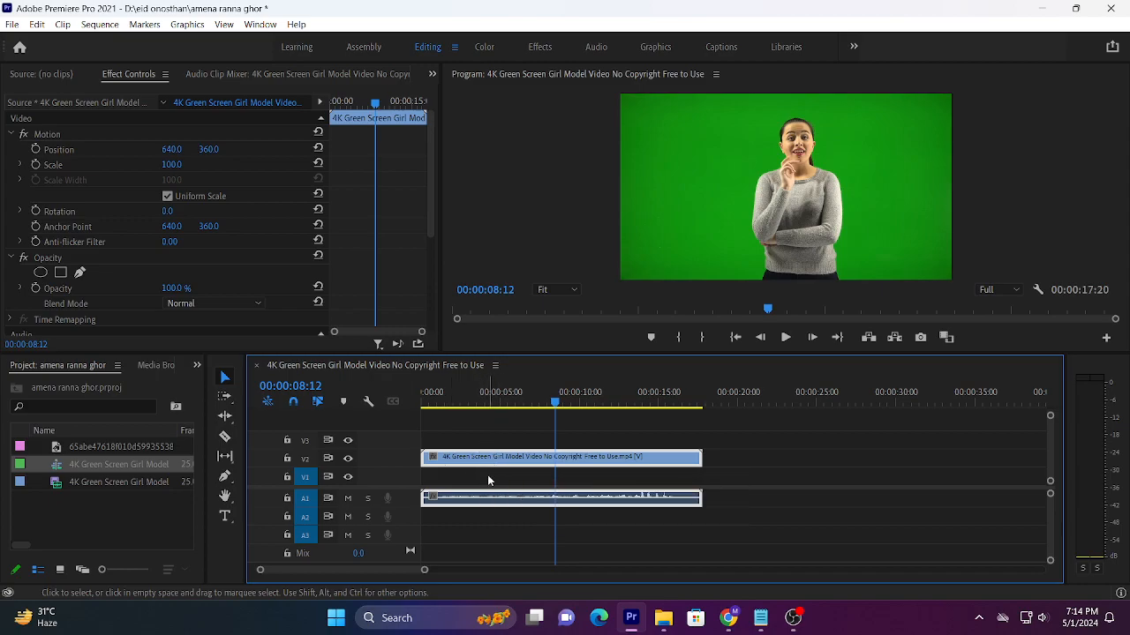
pyautogui.click(128, 518)
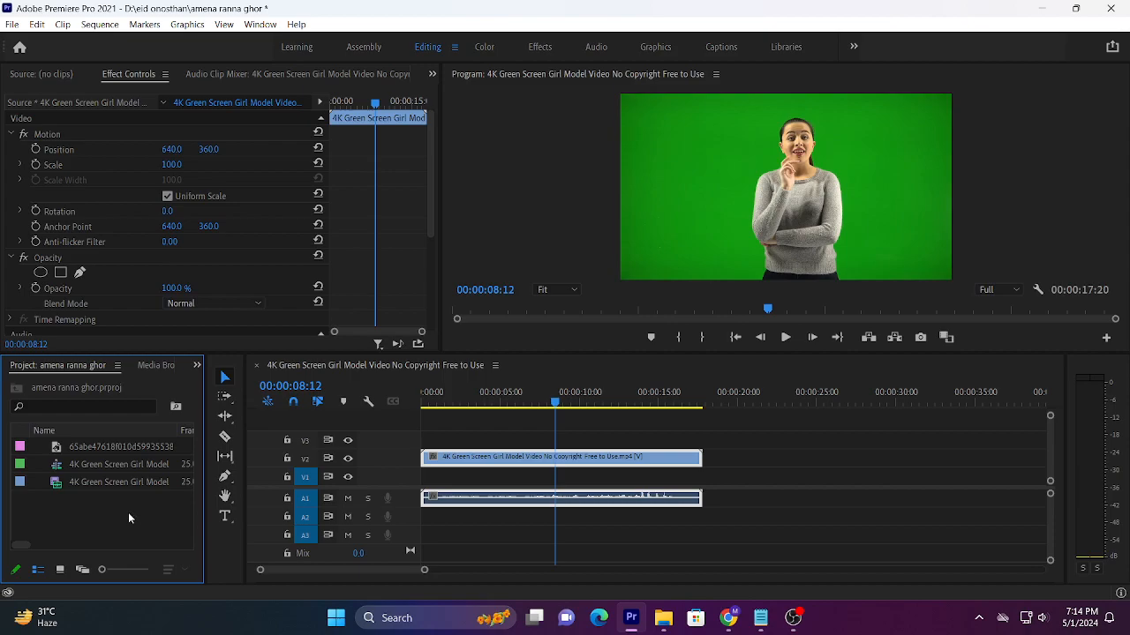
pyautogui.click(78, 448)
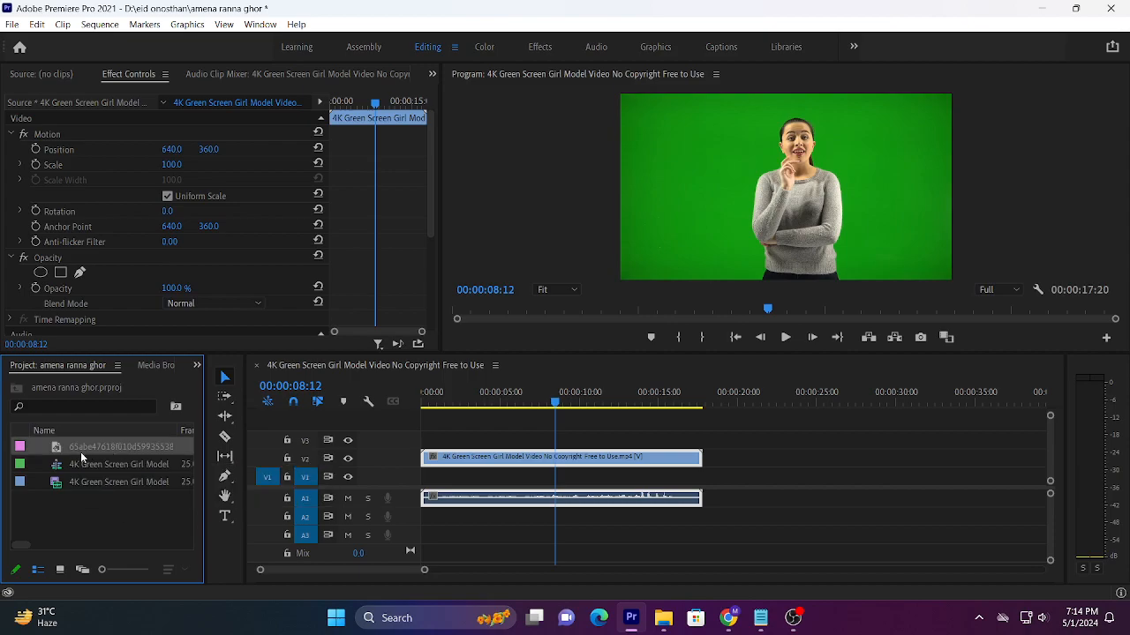
pyautogui.doubleClick(60, 455)
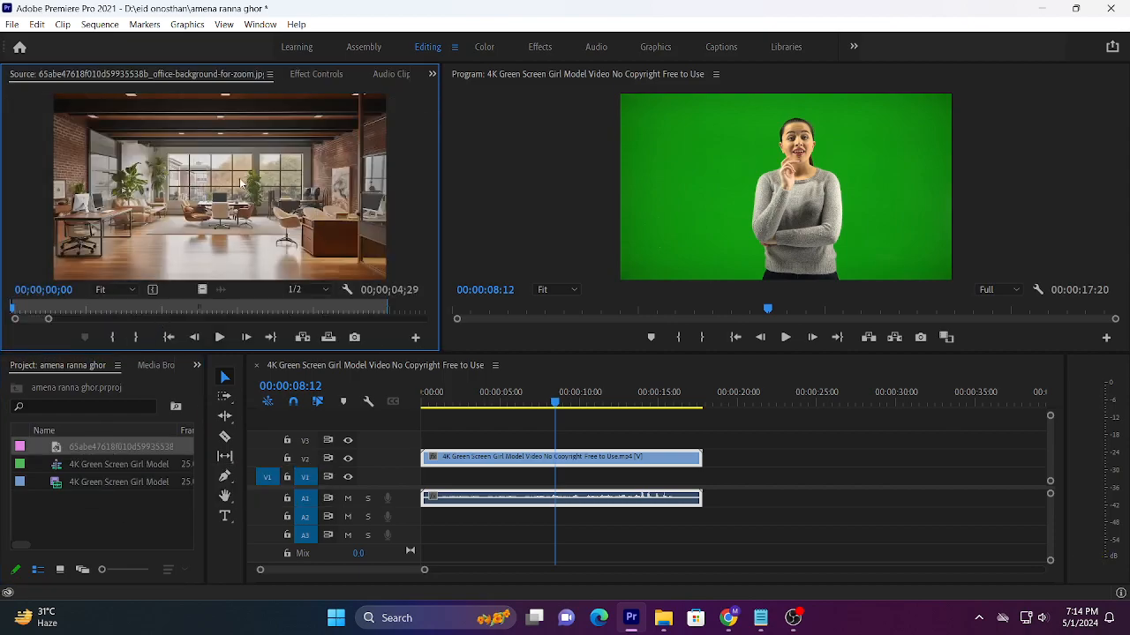
pyautogui.moveTo(314, 249); pyautogui.dragTo(541, 441)
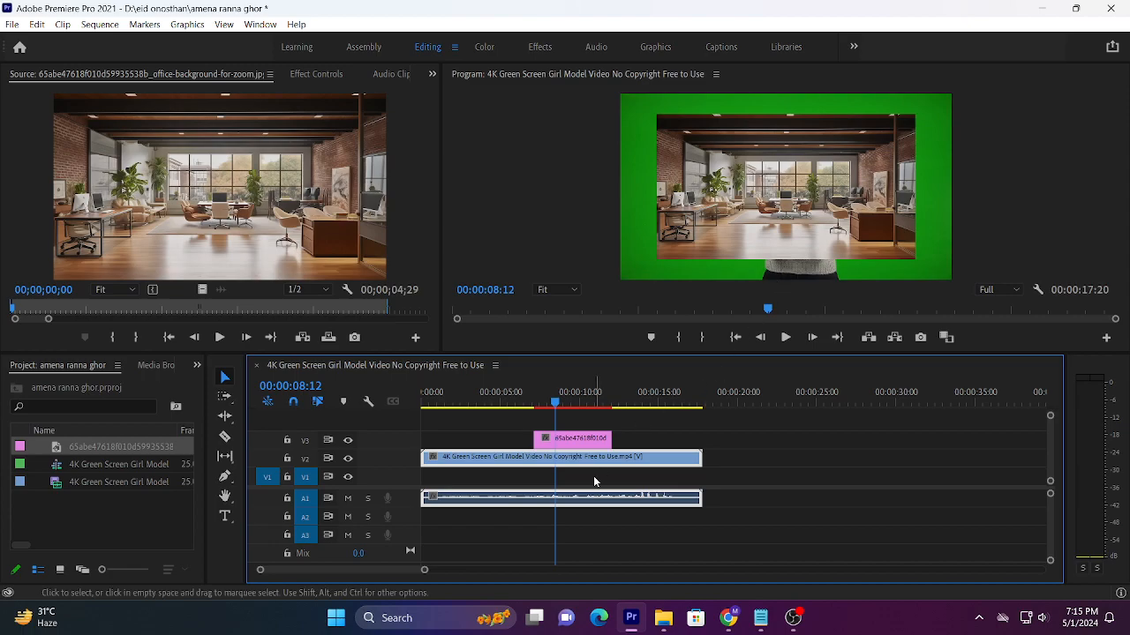
pyautogui.click(572, 439)
pyautogui.moveTo(572, 441); pyautogui.dragTo(423, 476)
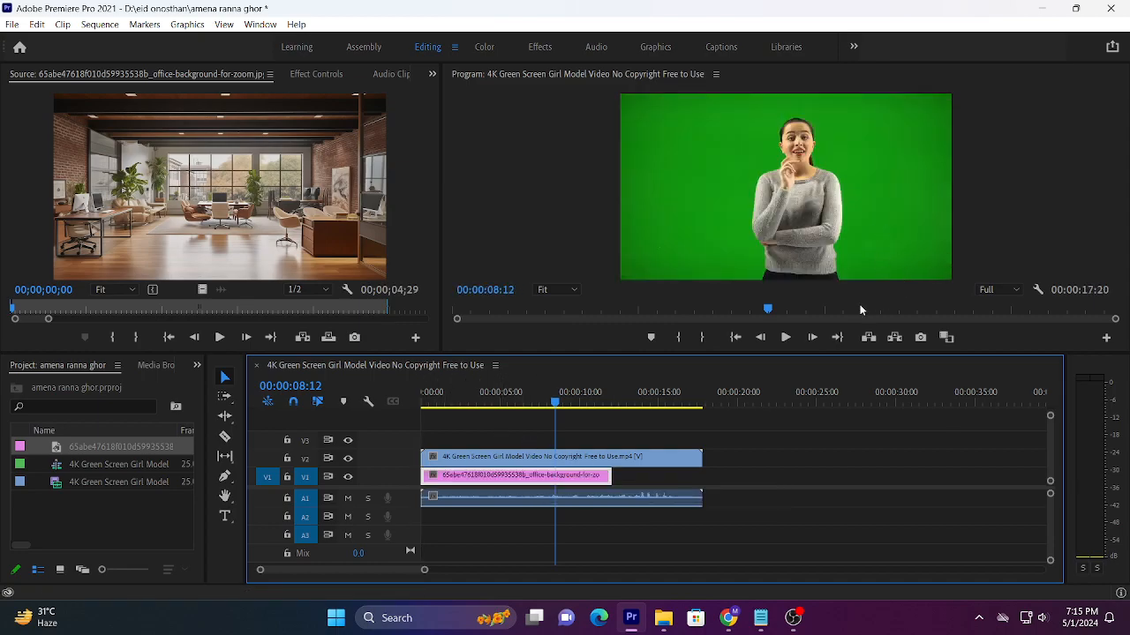
# Step: Extend the office background image on V1 to the end of the green-screen clip
pyautogui.moveTo(610, 477); pyautogui.dragTo(702, 475)
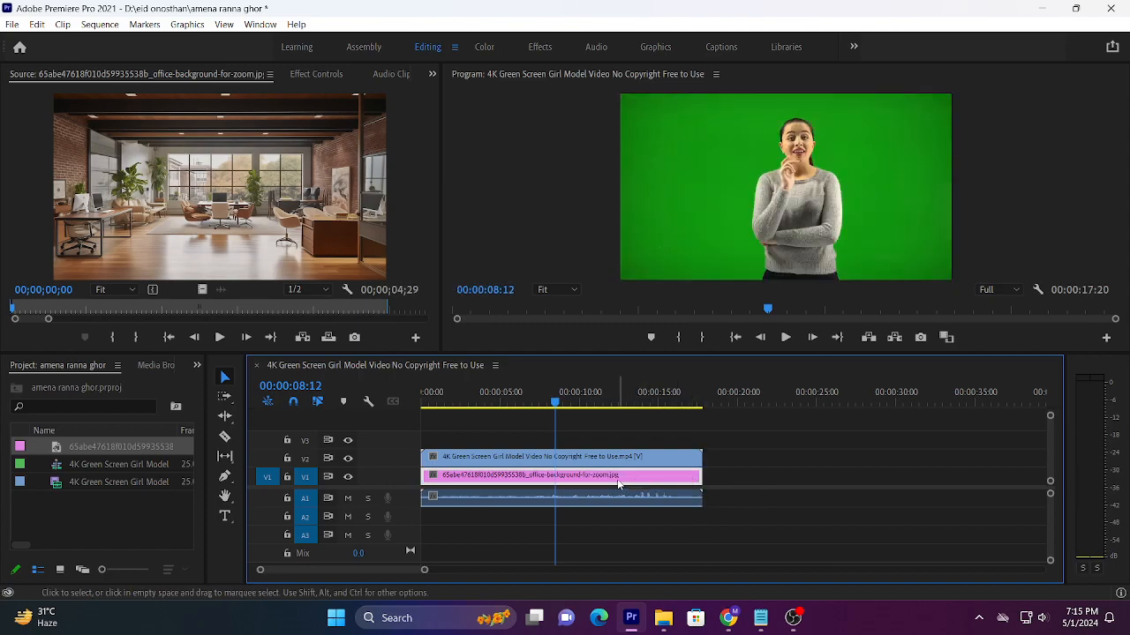
pyautogui.moveTo(530, 394); pyautogui.dragTo(497, 405)
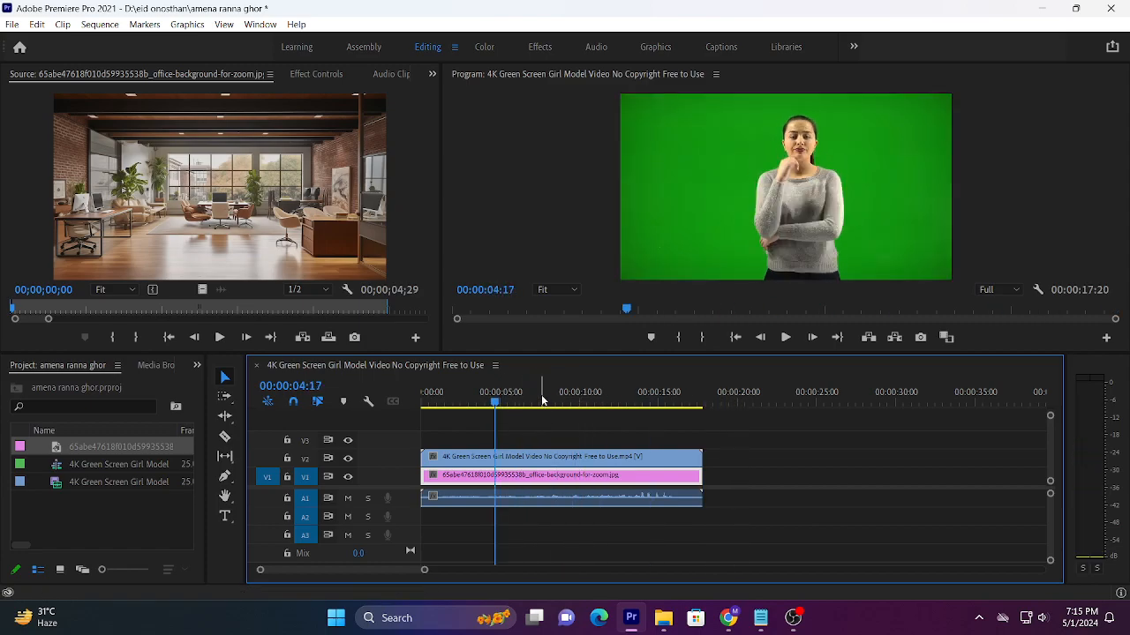
pyautogui.click(540, 401)
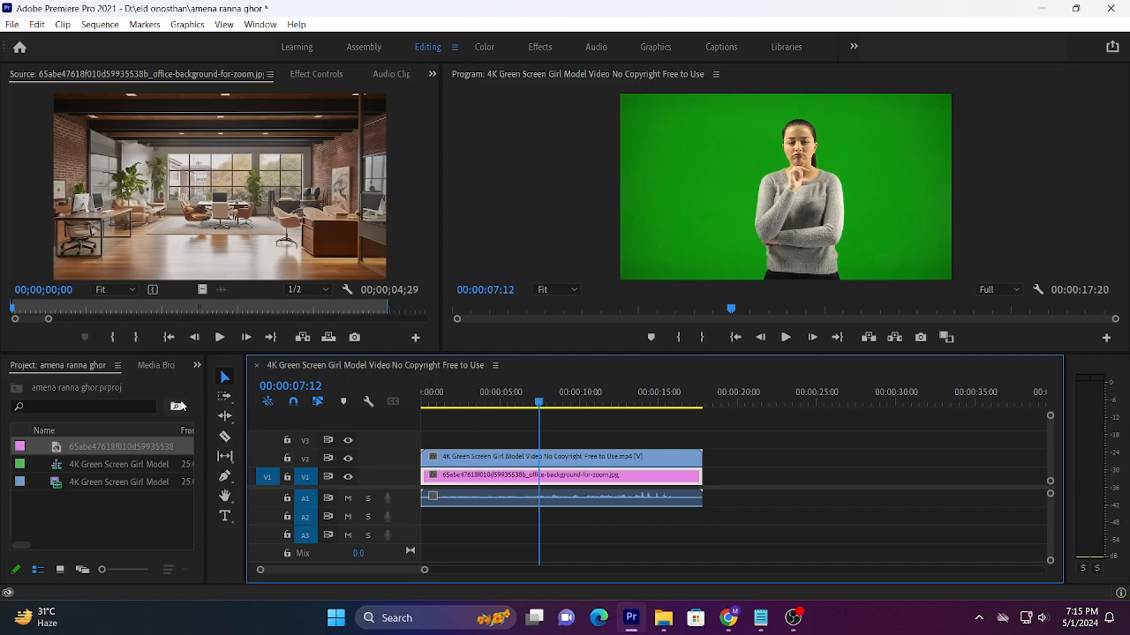
# Step: Show the list of available effects
pyautogui.click(197, 366)
pyautogui.click(217, 448)
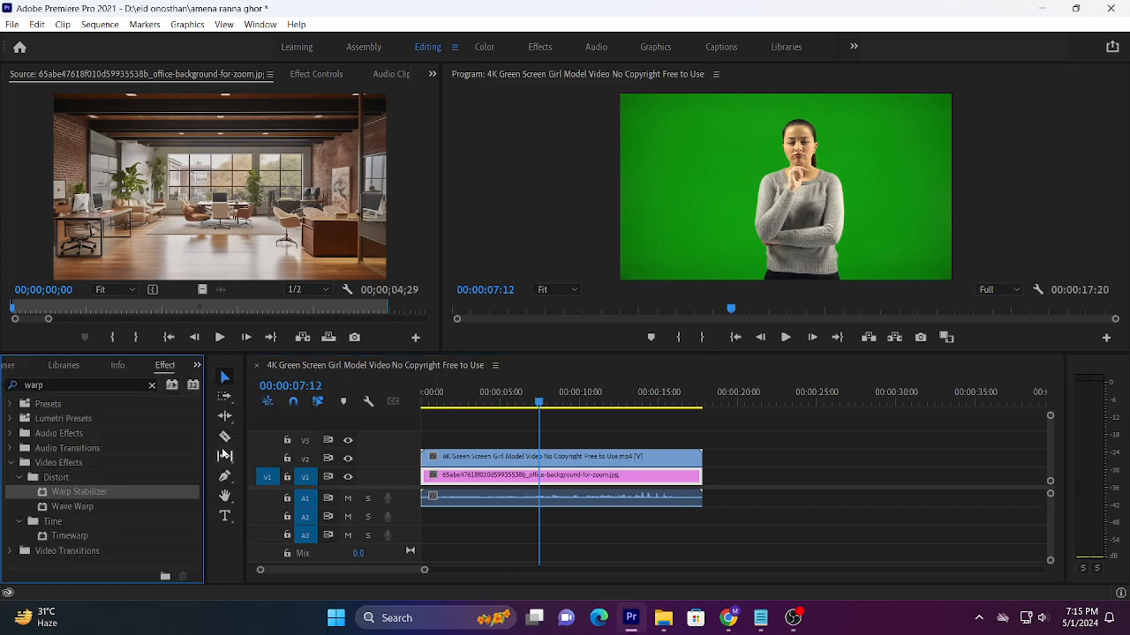
pyautogui.click(197, 365)
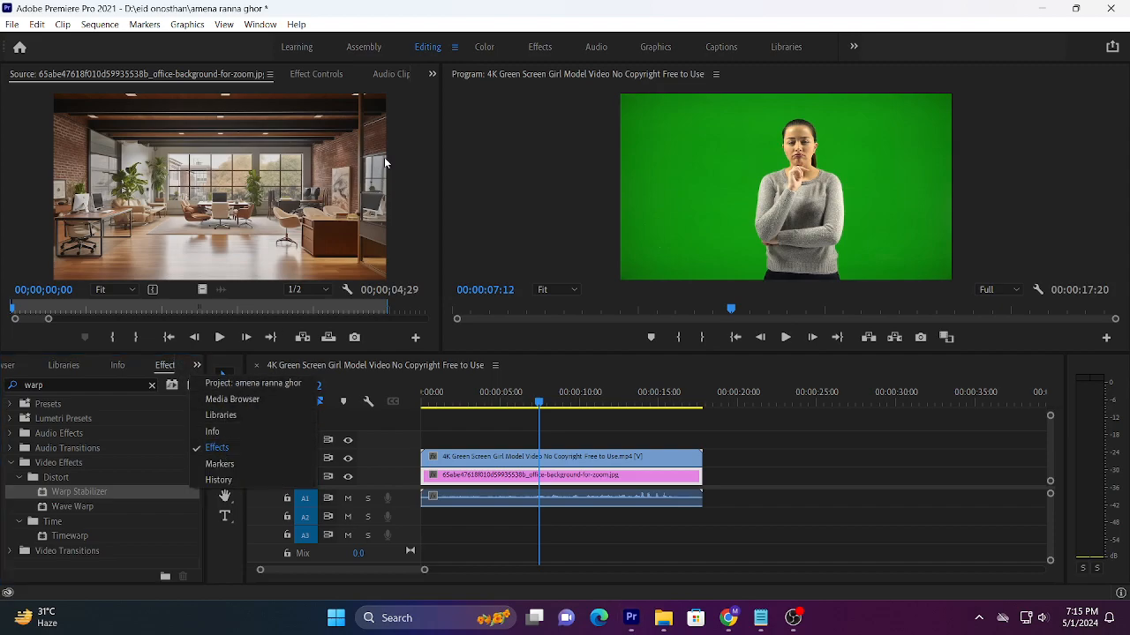
pyautogui.click(433, 73)
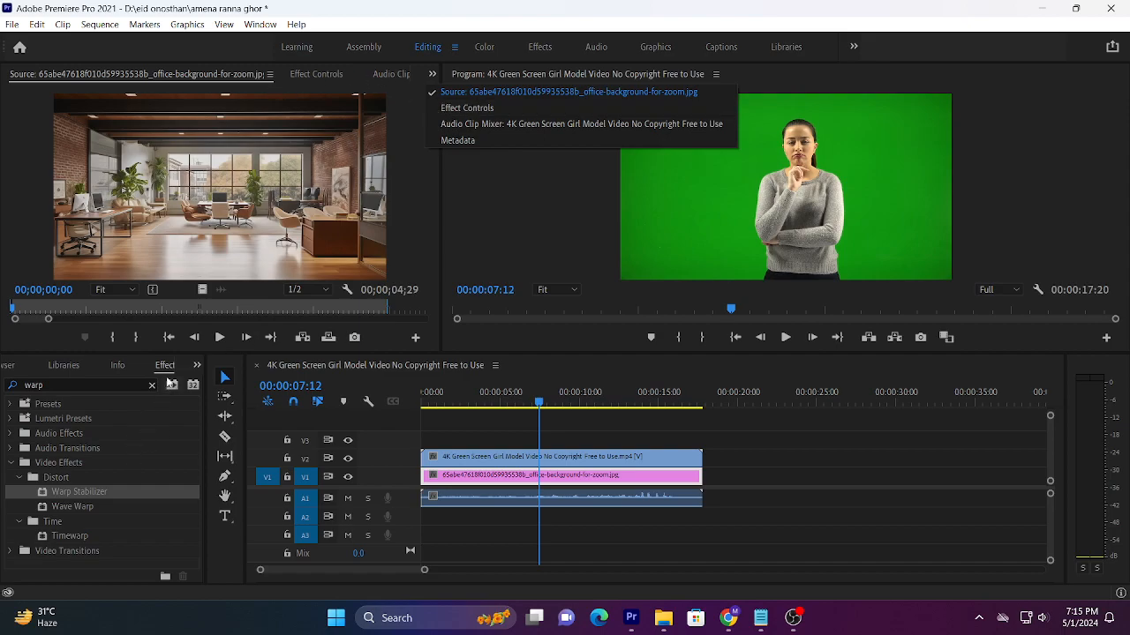
pyautogui.click(260, 25)
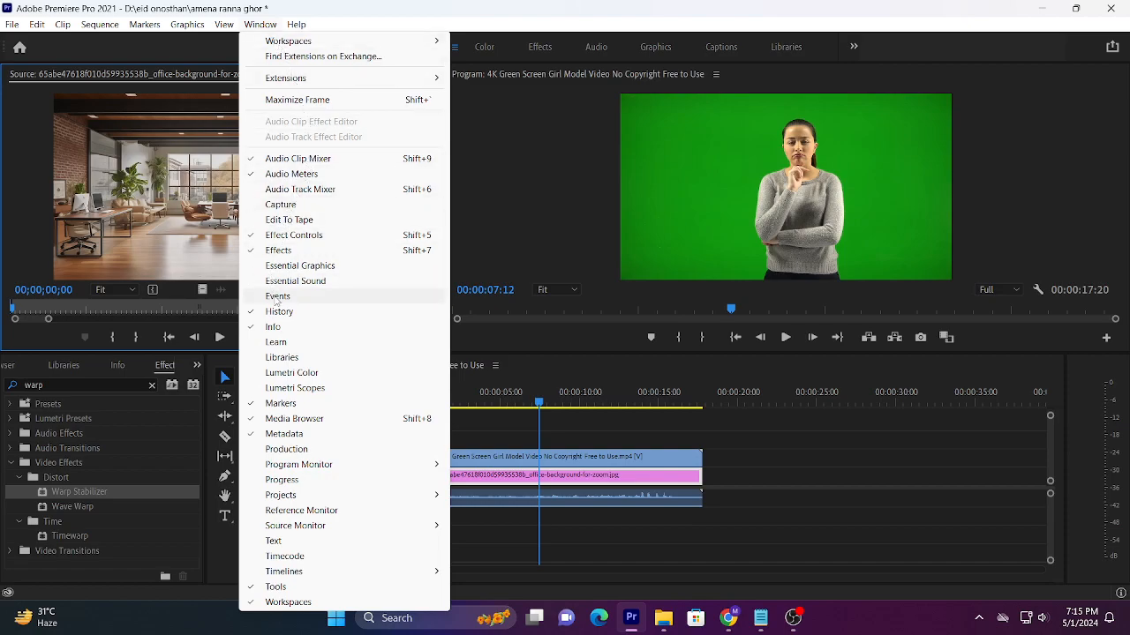
pyautogui.click(278, 256)
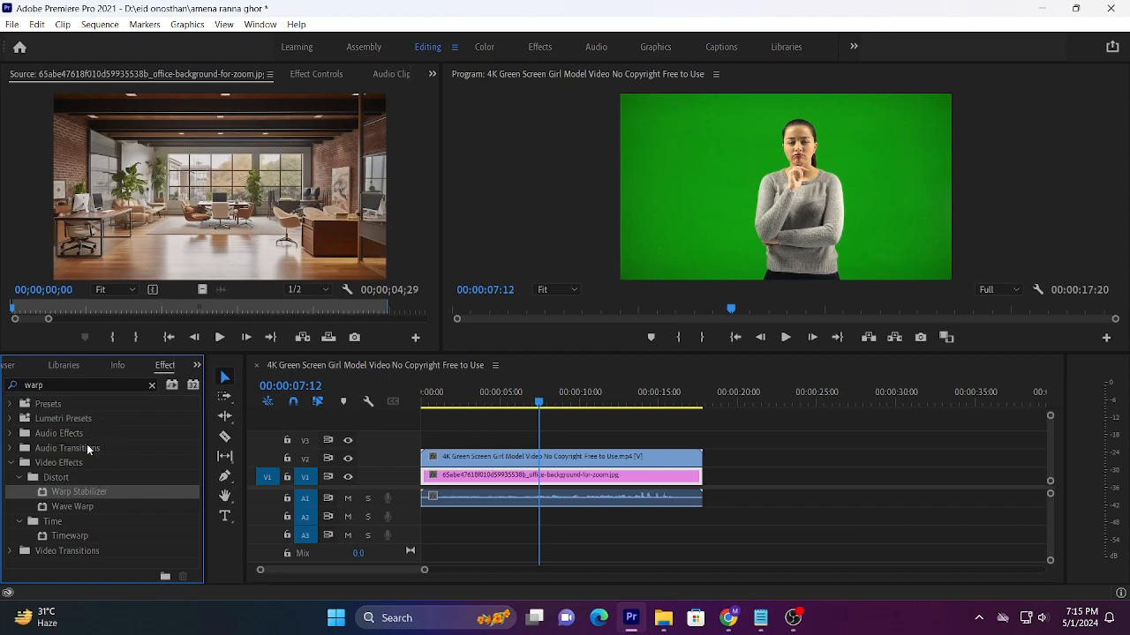
# Step: Search the effects for "ultra key", apply Ultra Key to the green-screen clip on V2, and set the playhead to 00:00:02:20
pyautogui.click(152, 385)
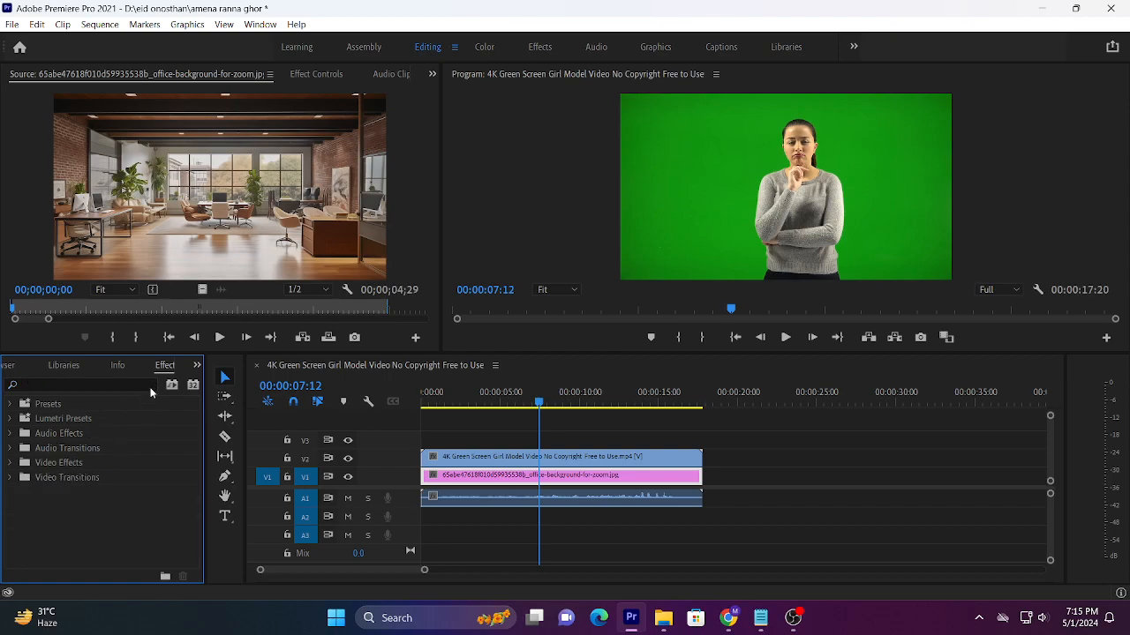
pyautogui.click(88, 384)
pyautogui.write('u')
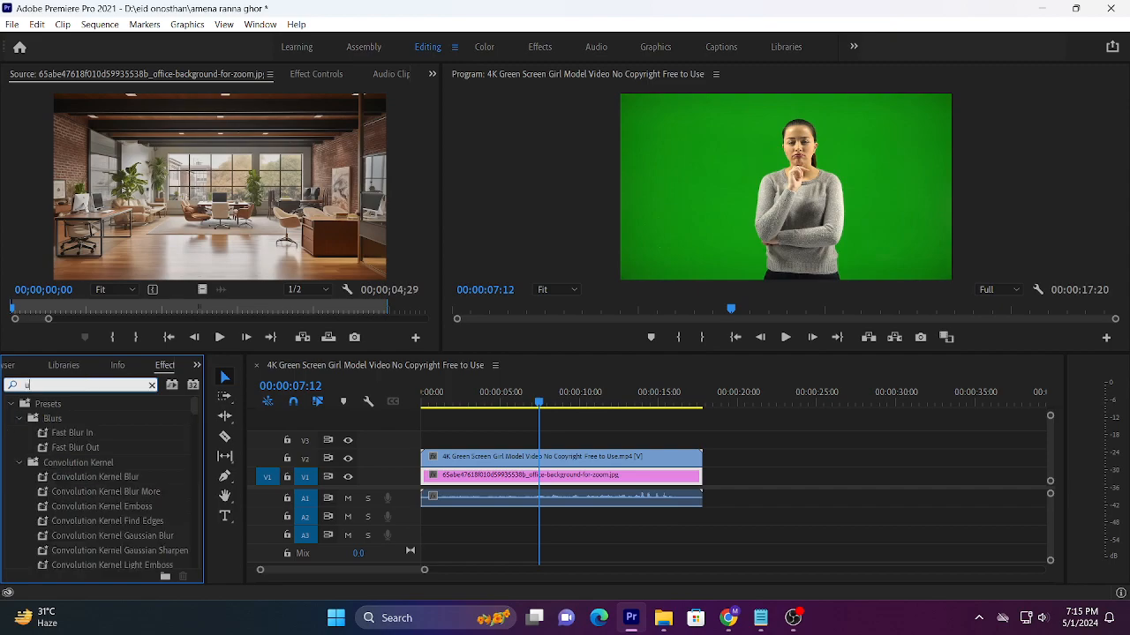
pyautogui.write('ltra key')
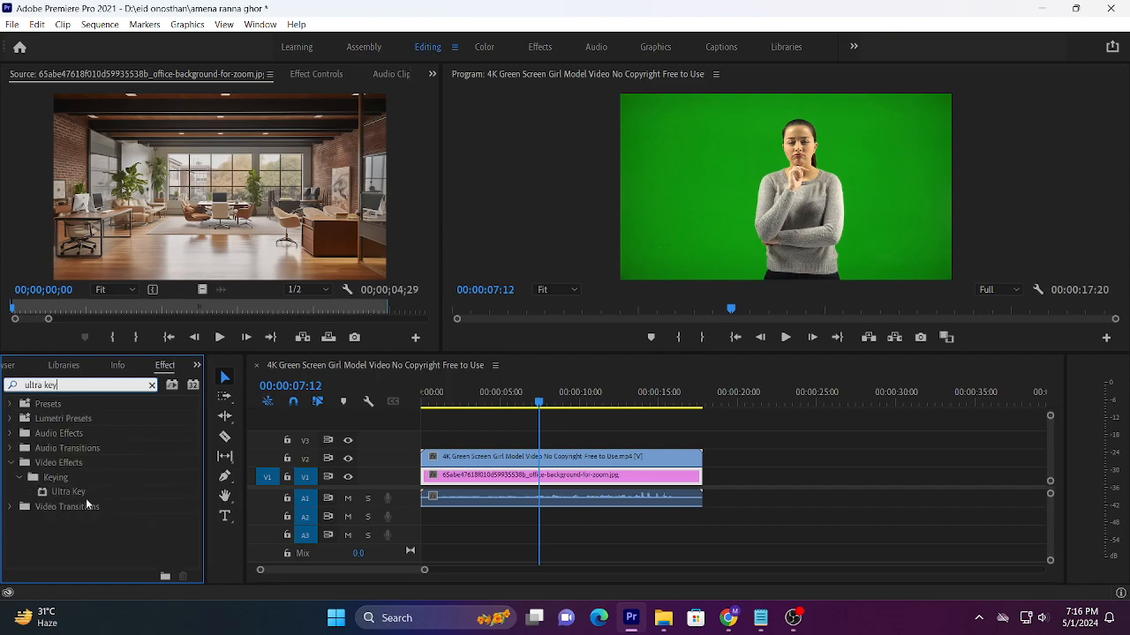
pyautogui.click(74, 494)
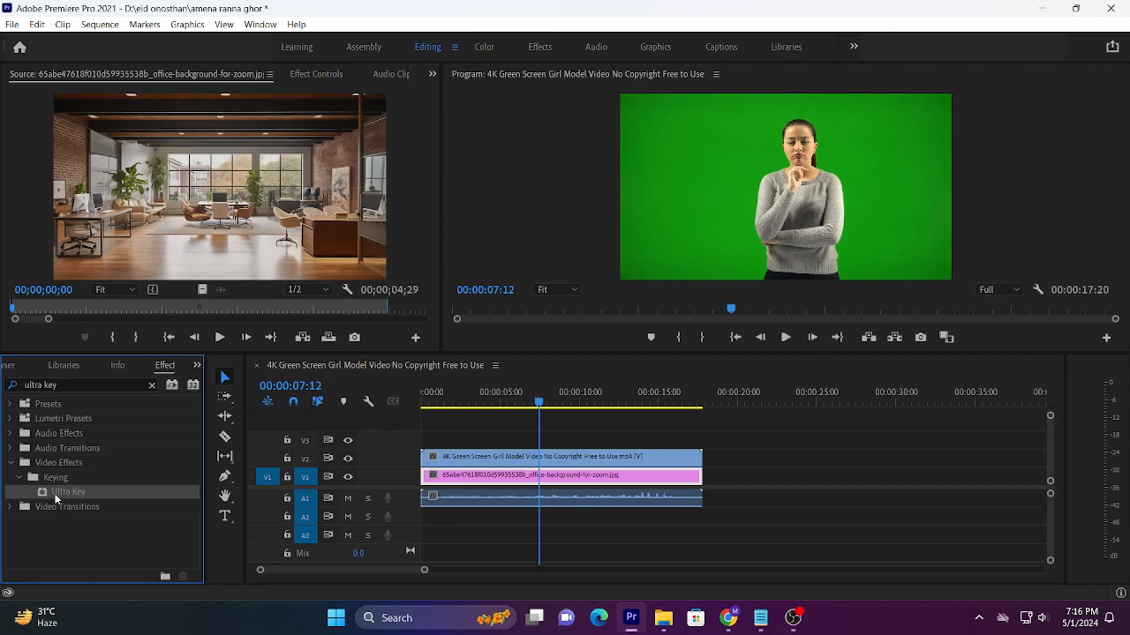
pyautogui.moveTo(61, 492); pyautogui.dragTo(505, 458)
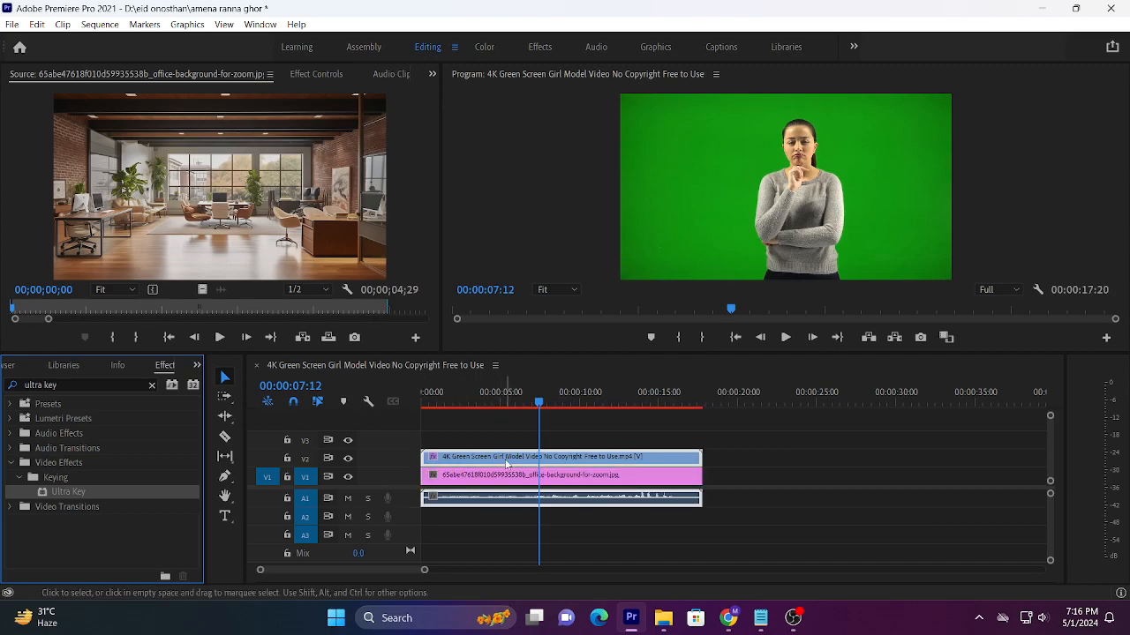
pyautogui.click(473, 397)
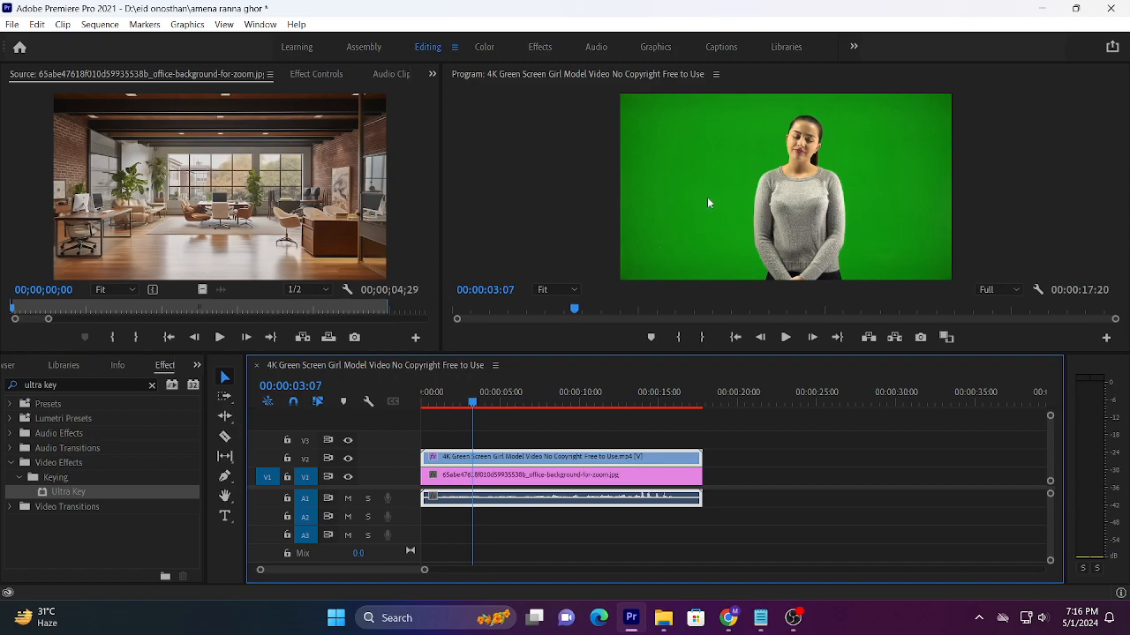
pyautogui.click(465, 397)
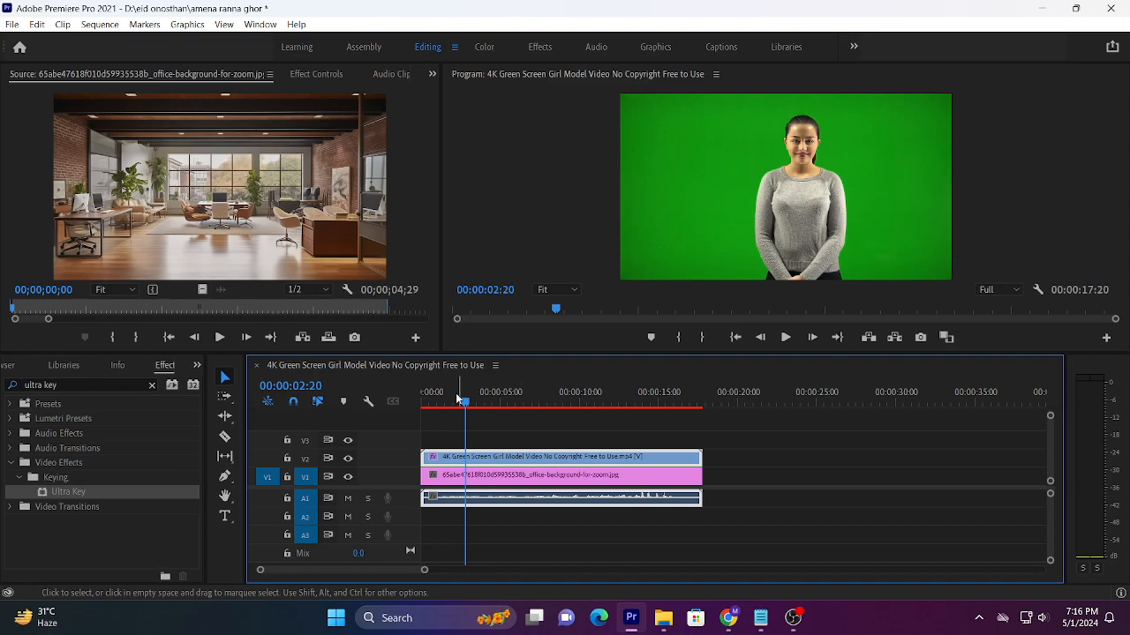
pyautogui.moveTo(81, 489); pyautogui.dragTo(460, 461)
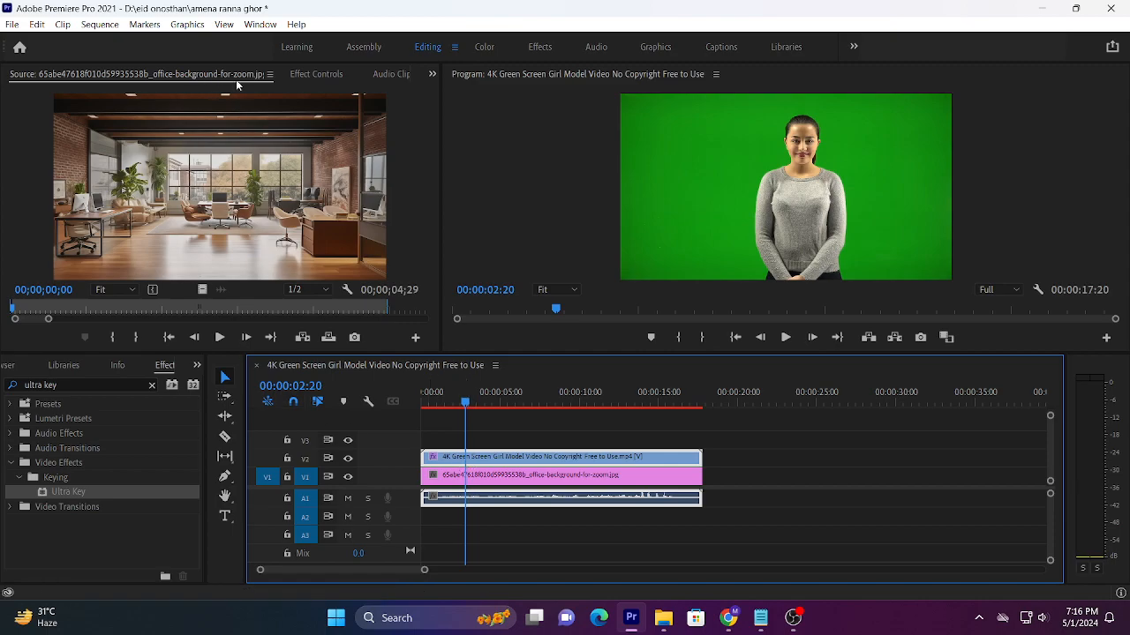
# Step: Sample the green backdrop in the program monitor as the Ultra Key effect's key color
pyautogui.click(322, 76)
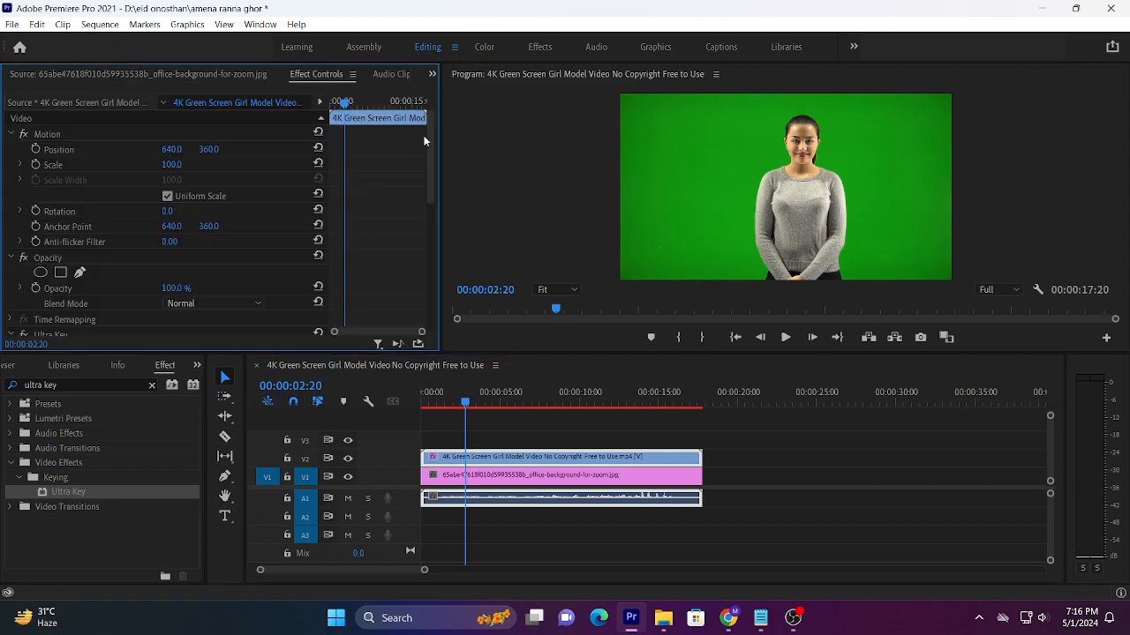
pyautogui.moveTo(431, 134); pyautogui.dragTo(397, 214)
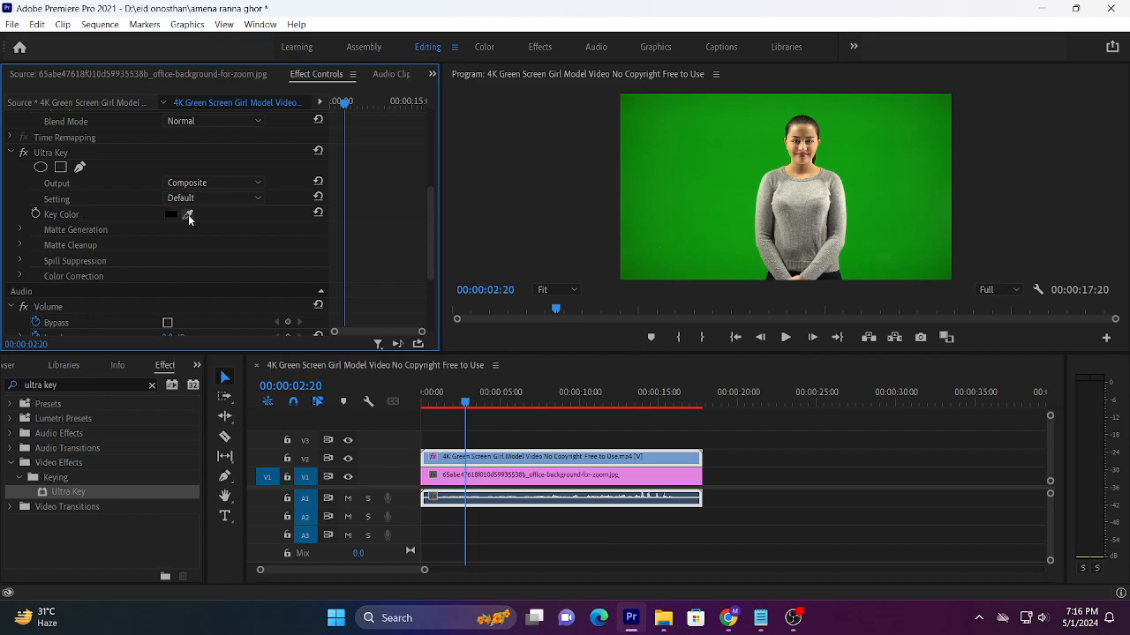
pyautogui.moveTo(188, 214); pyautogui.dragTo(701, 203)
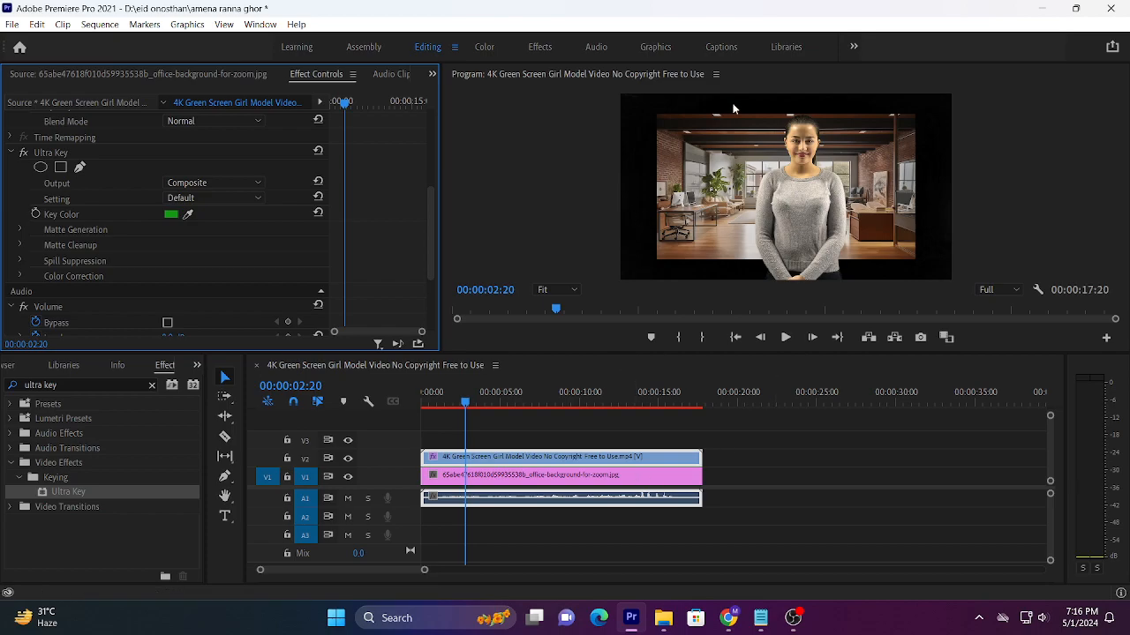
# Step: Scale the office background image to 140 so it fills the frame, and play the composite from the start
pyautogui.click(542, 481)
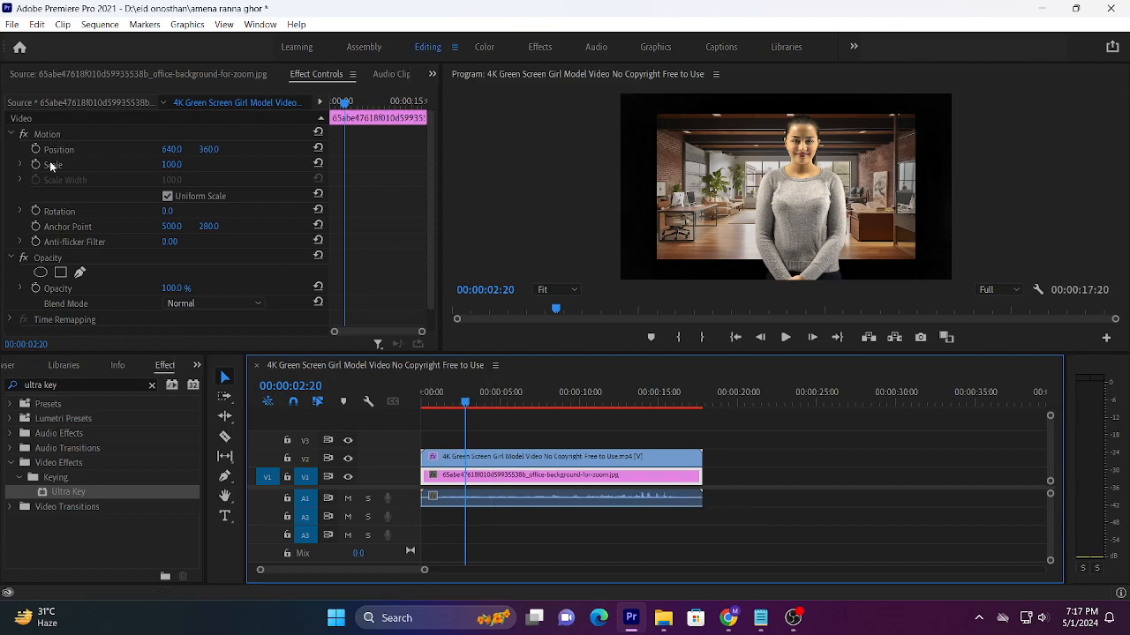
pyautogui.moveTo(167, 165); pyautogui.dragTo(203, 166)
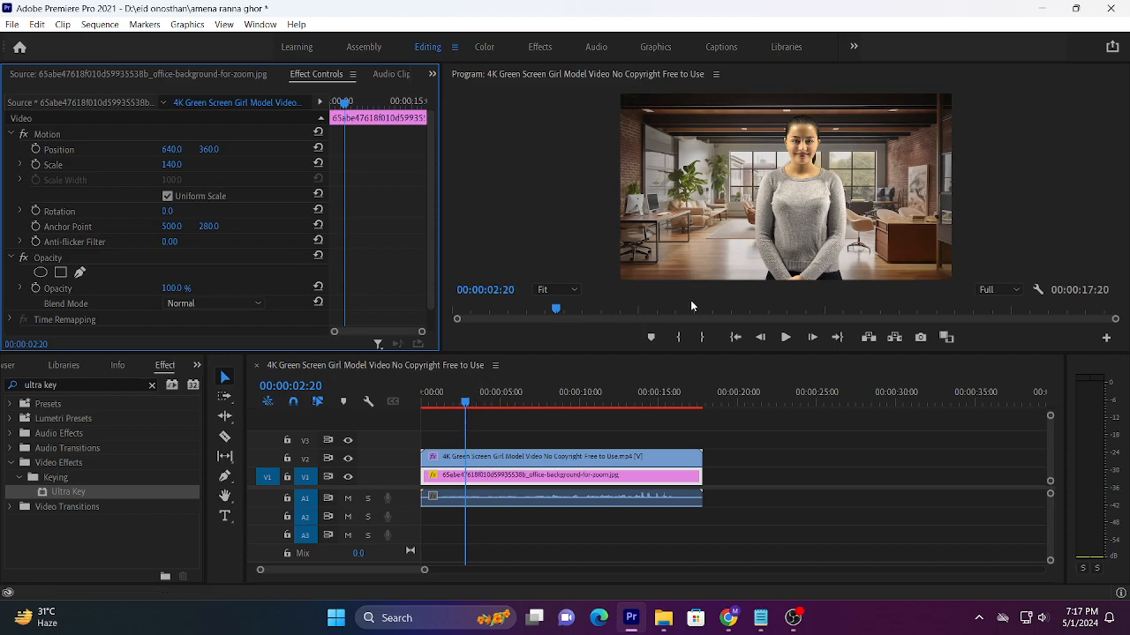
pyautogui.click(420, 397)
pyautogui.press('space')
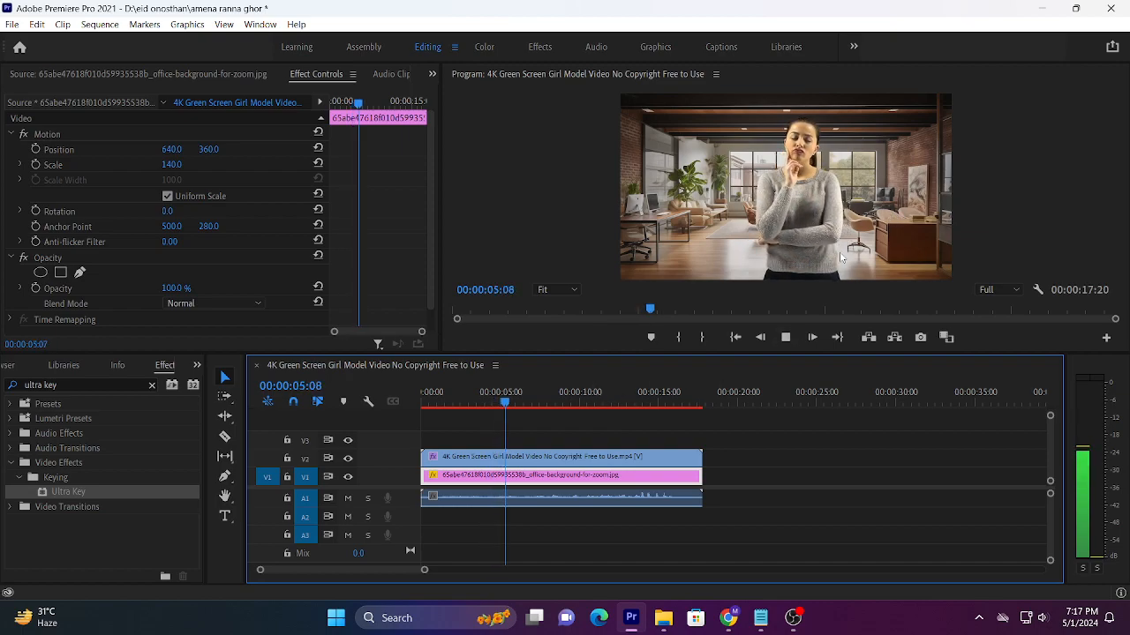
pyautogui.press('space')
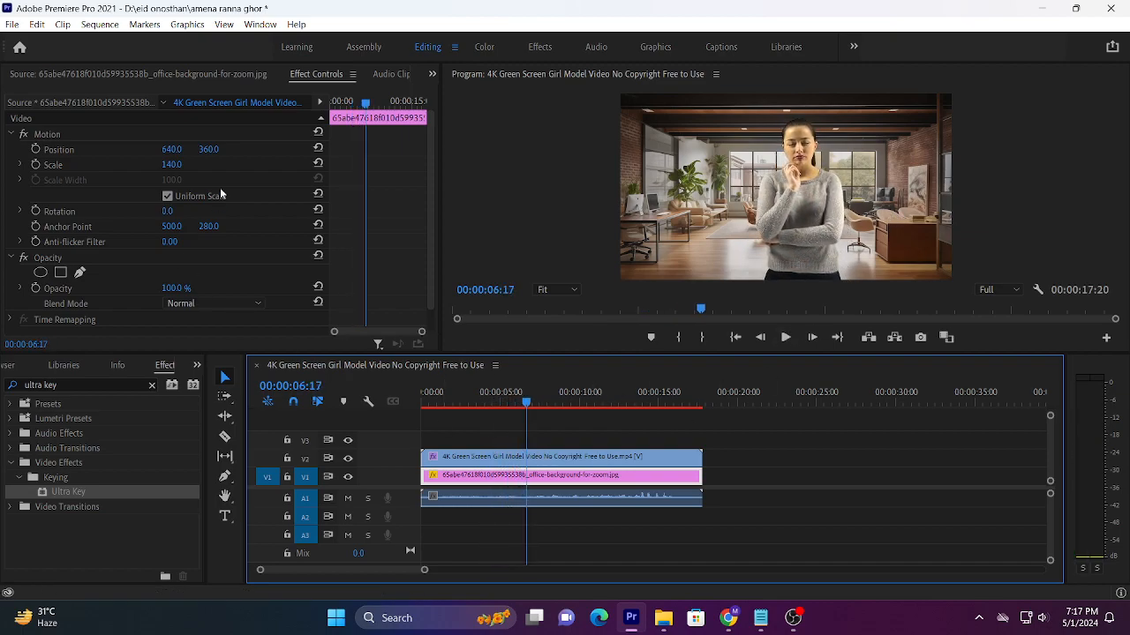
# Step: Select the green-screen clip on V2 and expand the Matte Generation settings of its Ultra Key effect
pyautogui.click(547, 457)
pyautogui.moveTo(429, 137); pyautogui.dragTo(428, 229)
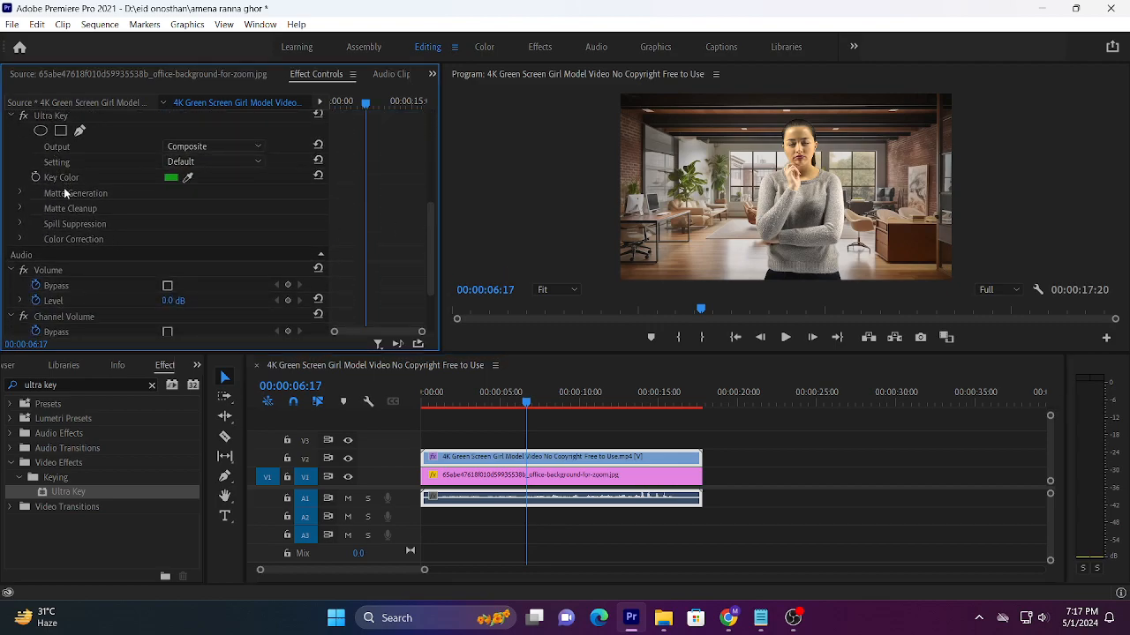
pyautogui.click(21, 193)
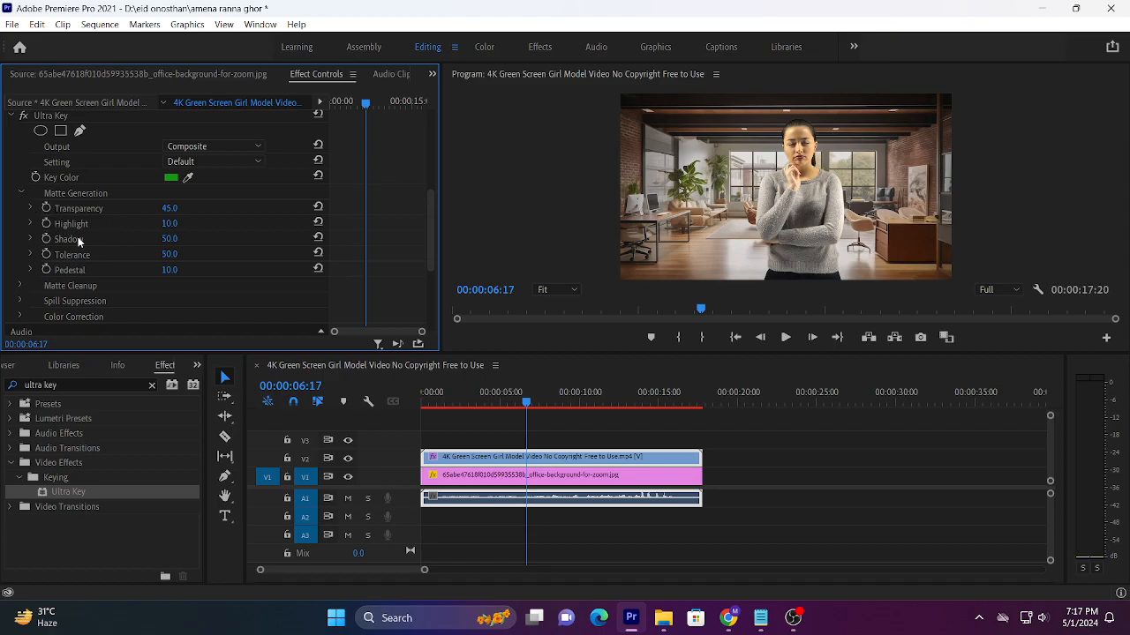
pyautogui.click(20, 287)
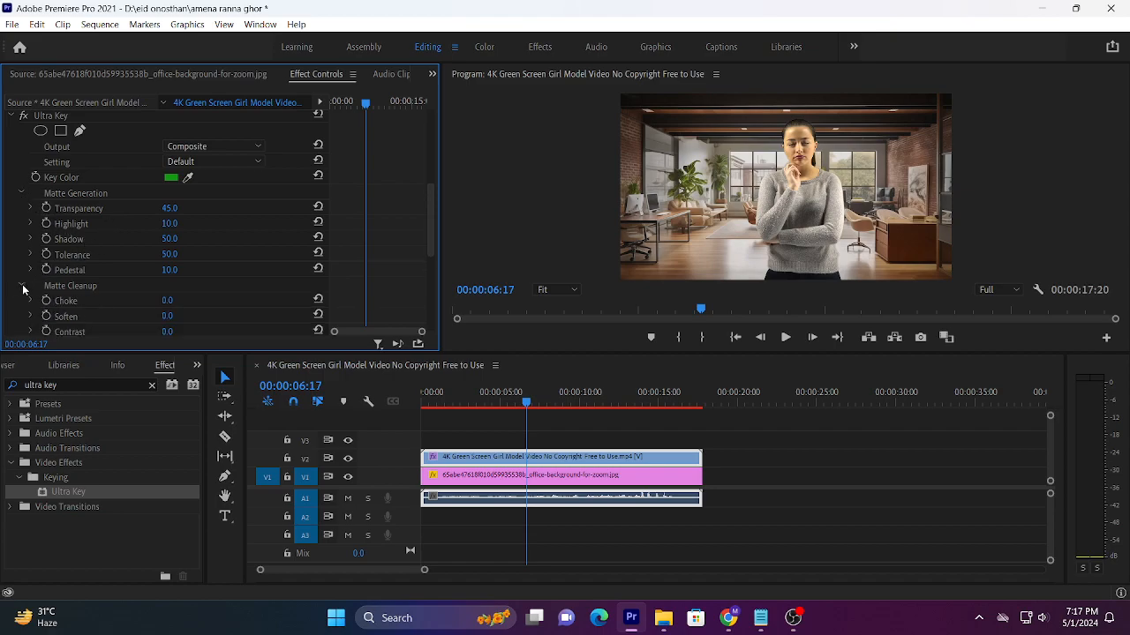
pyautogui.scroll(-2, 55, 226)
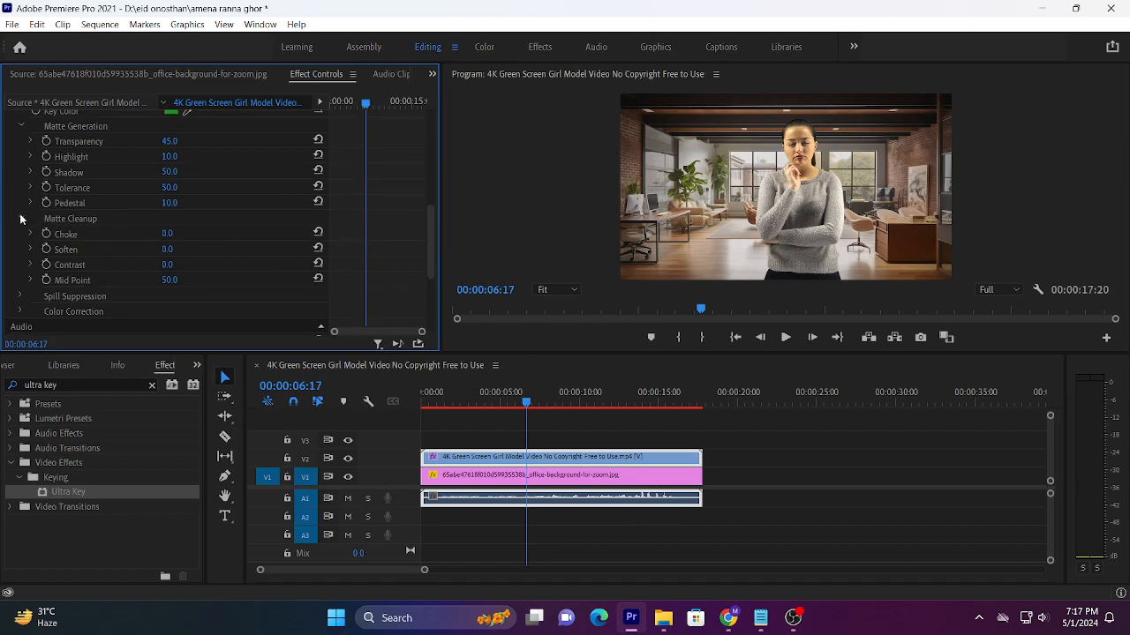
pyautogui.click(21, 219)
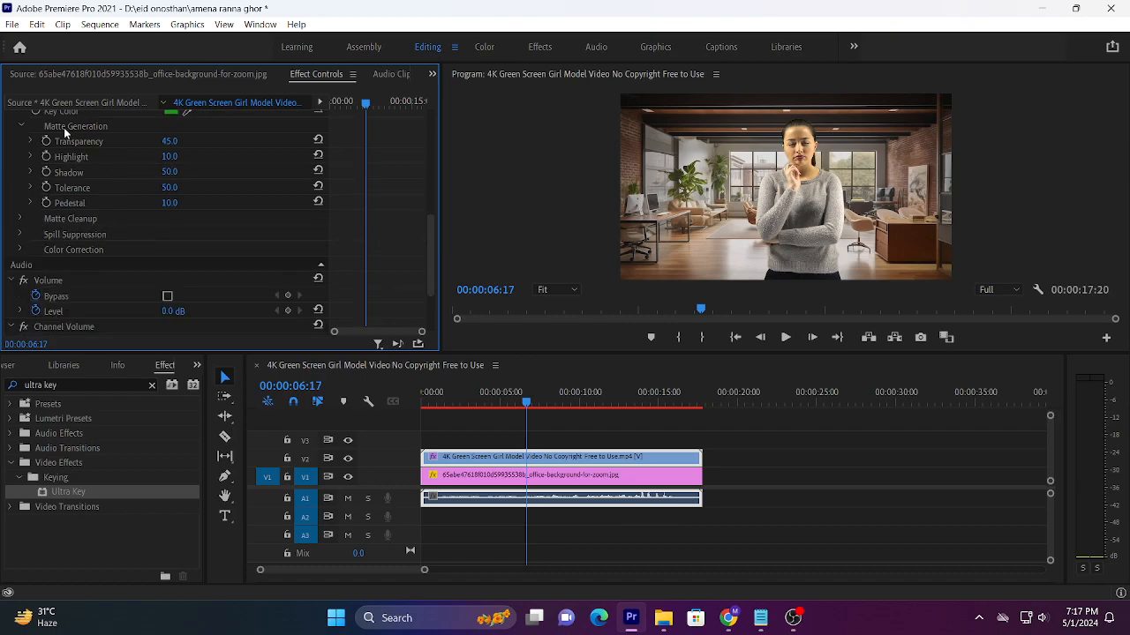
pyautogui.scroll(1, 64, 127)
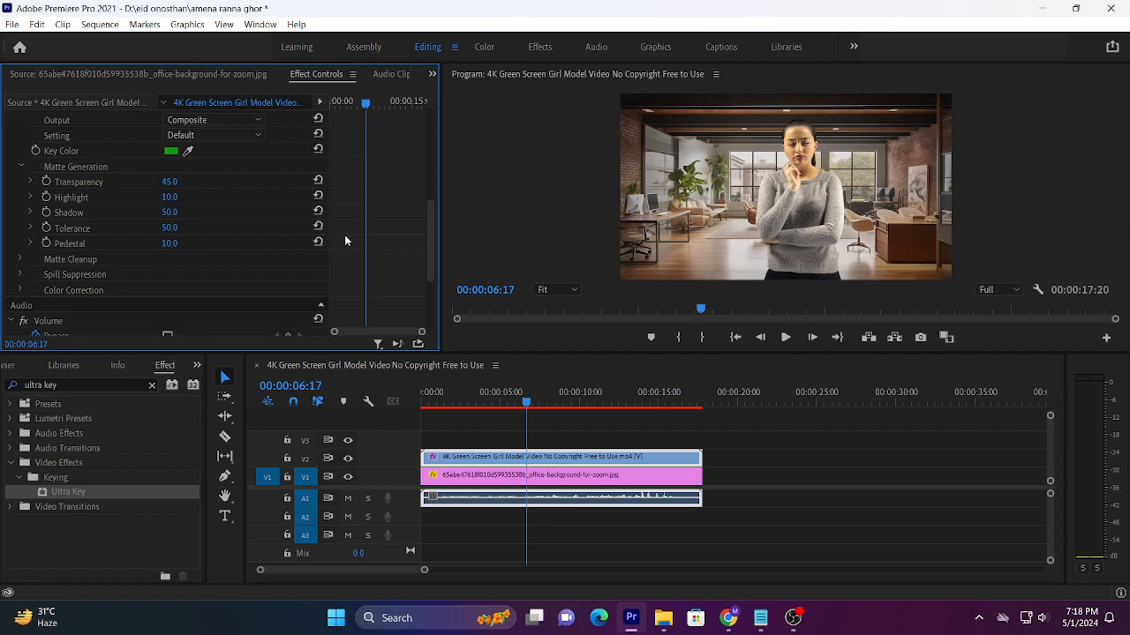
# Step: Set the Ultra Key output to Alpha Channel to inspect the matte
pyautogui.moveTo(431, 224); pyautogui.dragTo(434, 190)
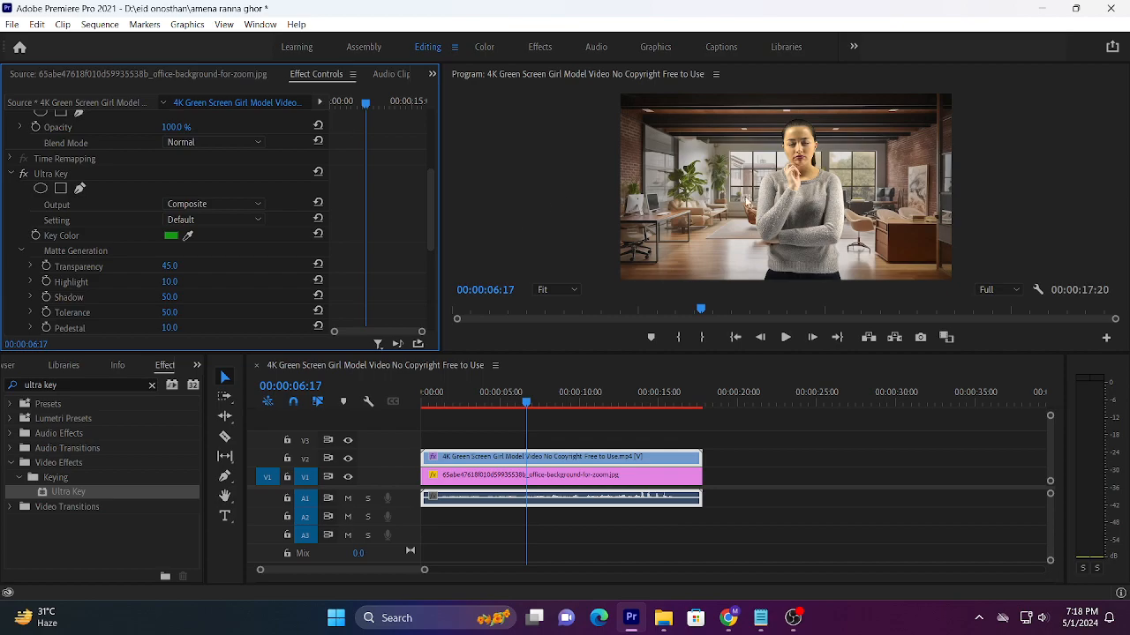
pyautogui.click(195, 209)
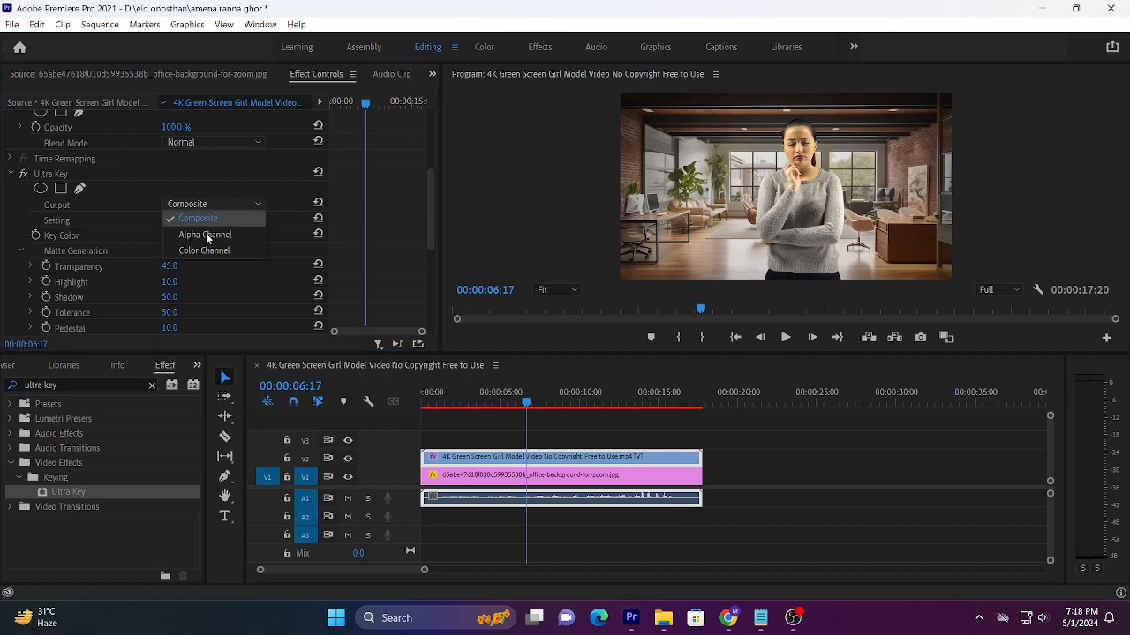
pyautogui.click(206, 234)
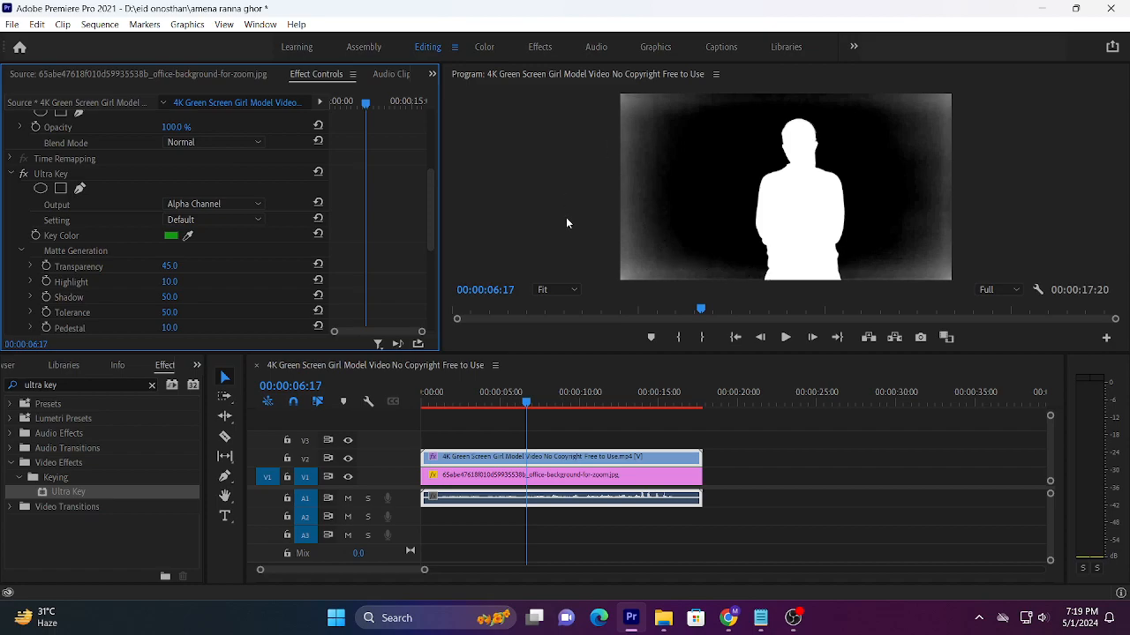
# Step: Change the Ultra Key setting of the green-screen clip on V2 to Aggressive
pyautogui.click(551, 477)
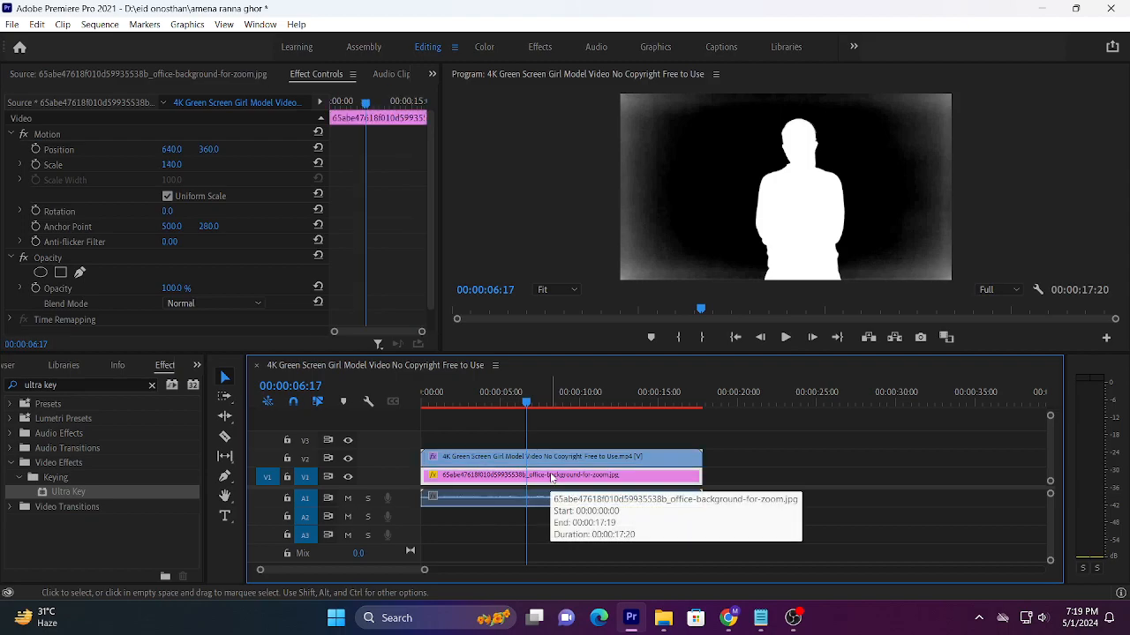
pyautogui.click(549, 457)
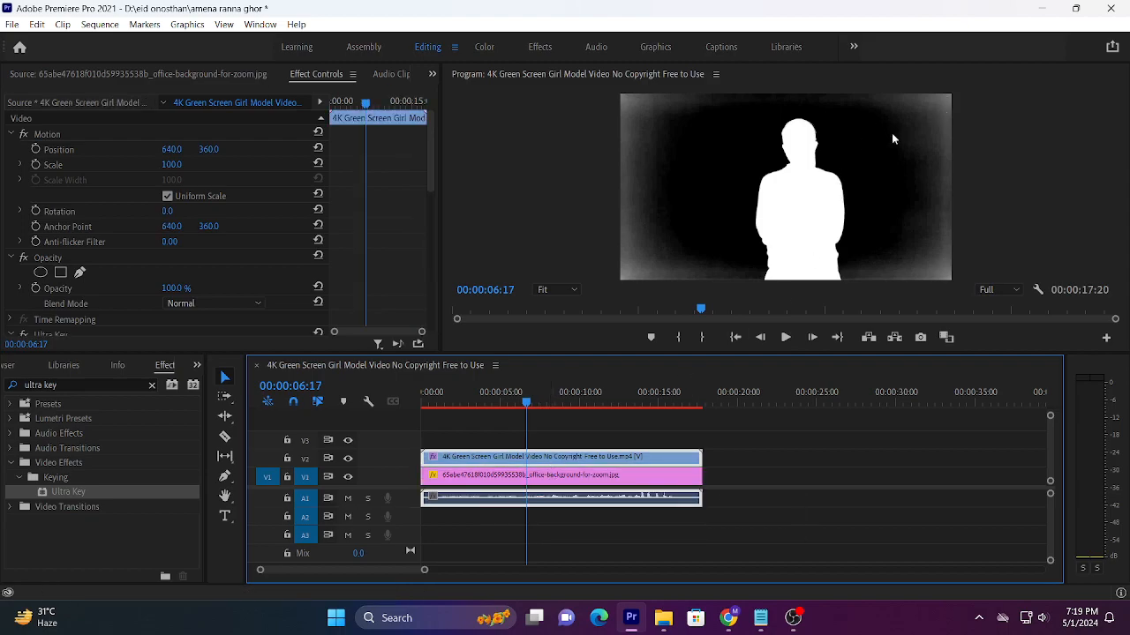
pyautogui.moveTo(431, 158); pyautogui.dragTo(430, 233)
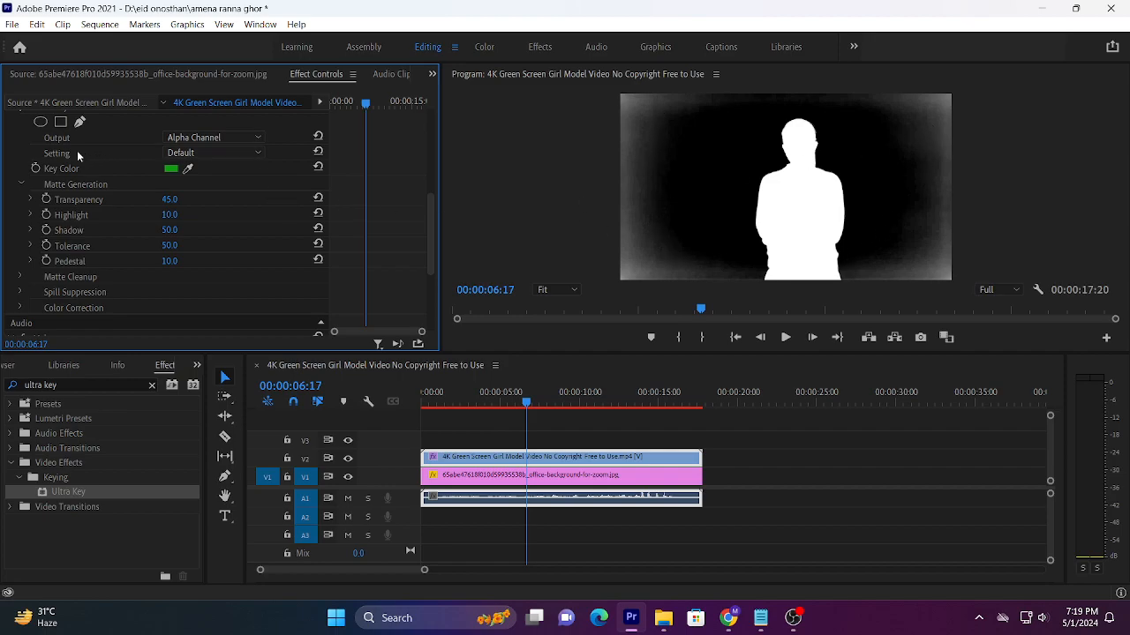
pyautogui.click(194, 156)
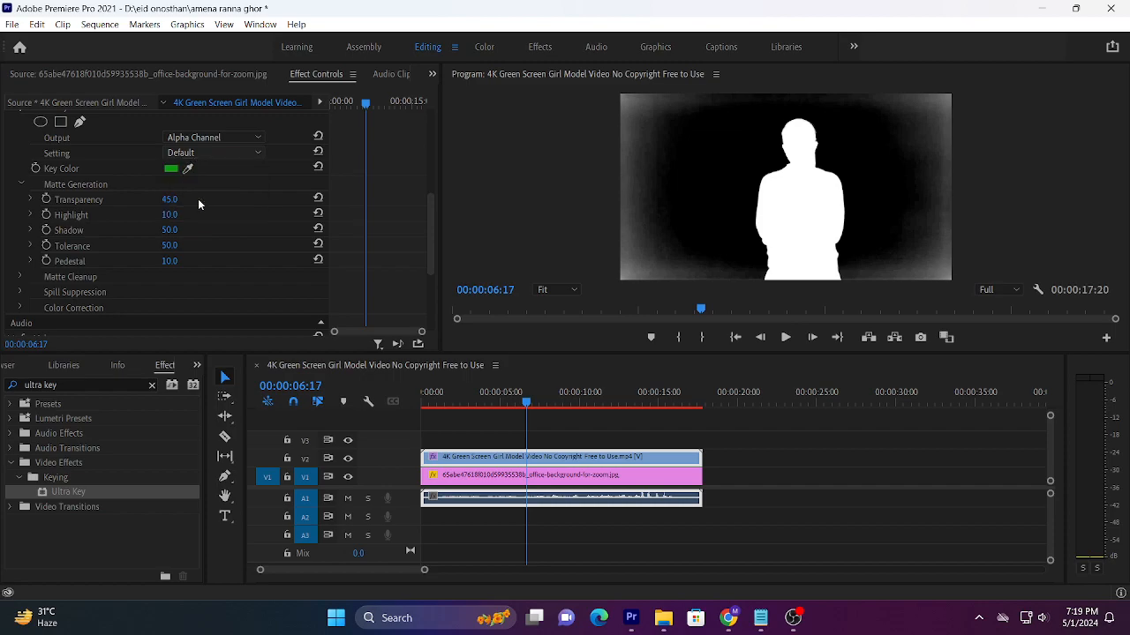
pyautogui.click(200, 200)
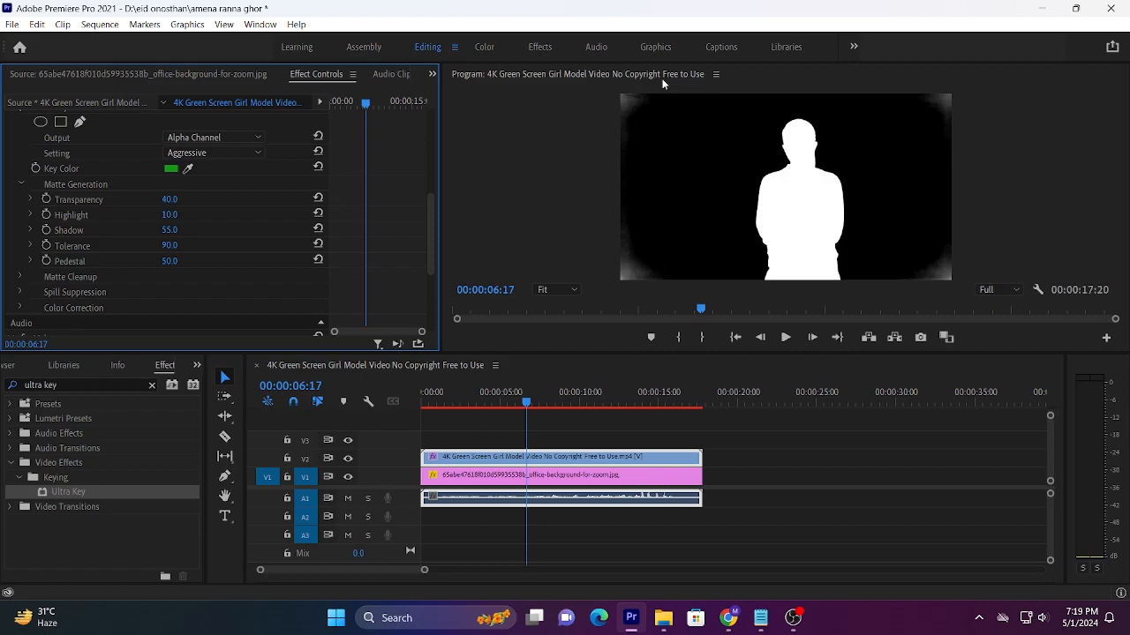
# Step: Check the Ultra Key output as Composite, move the playhead to 00:00:04:12, and return the output to Alpha Channel
pyautogui.click(224, 138)
pyautogui.click(221, 153)
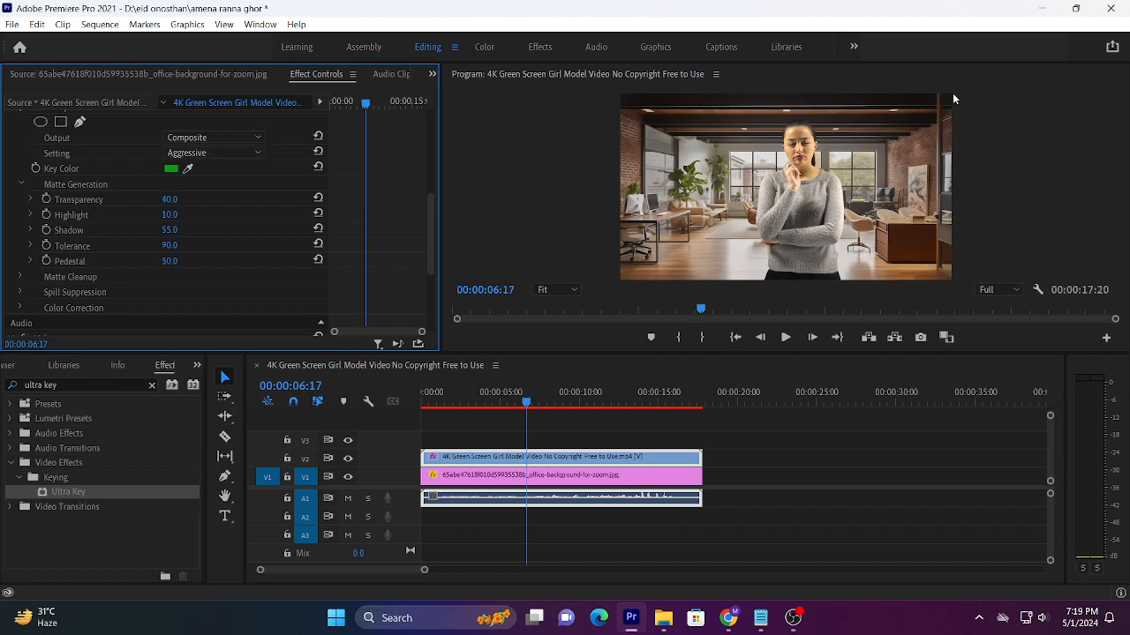
pyautogui.moveTo(526, 403); pyautogui.dragTo(494, 404)
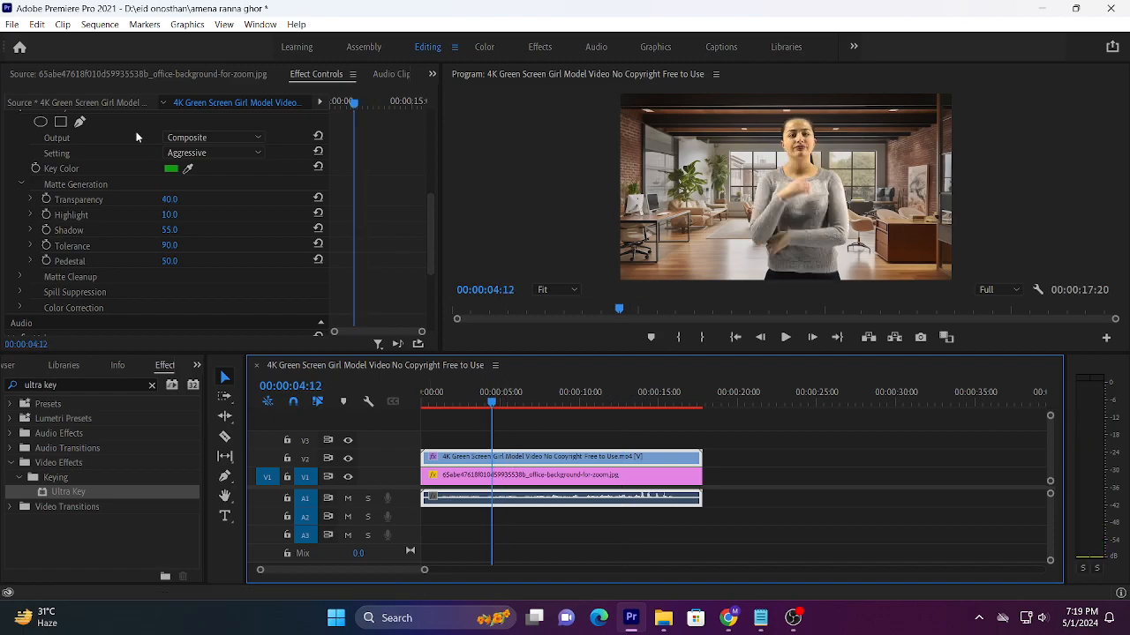
pyautogui.click(215, 137)
pyautogui.click(214, 167)
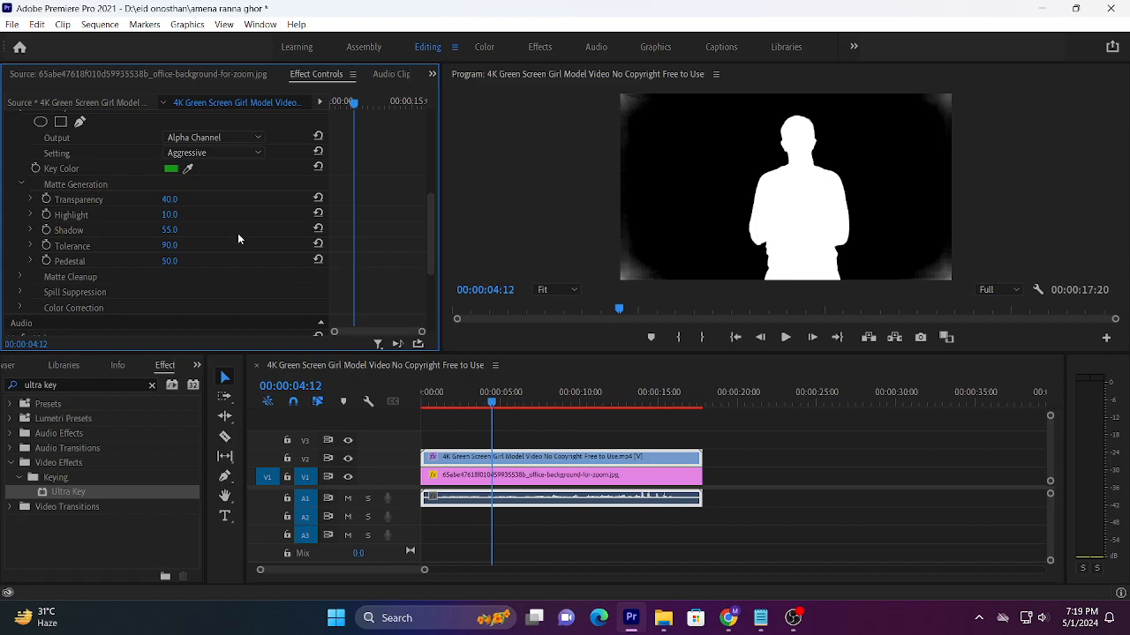
# Step: Try a Transparency of 65 and a different Highlight in Matte Generation, and set them back to 40 and 10
pyautogui.moveTo(174, 202)
pyautogui.mouseDown()
pyautogui.moveTo(140, 202)
pyautogui.moveTo(196, 202)
pyautogui.mouseUp()
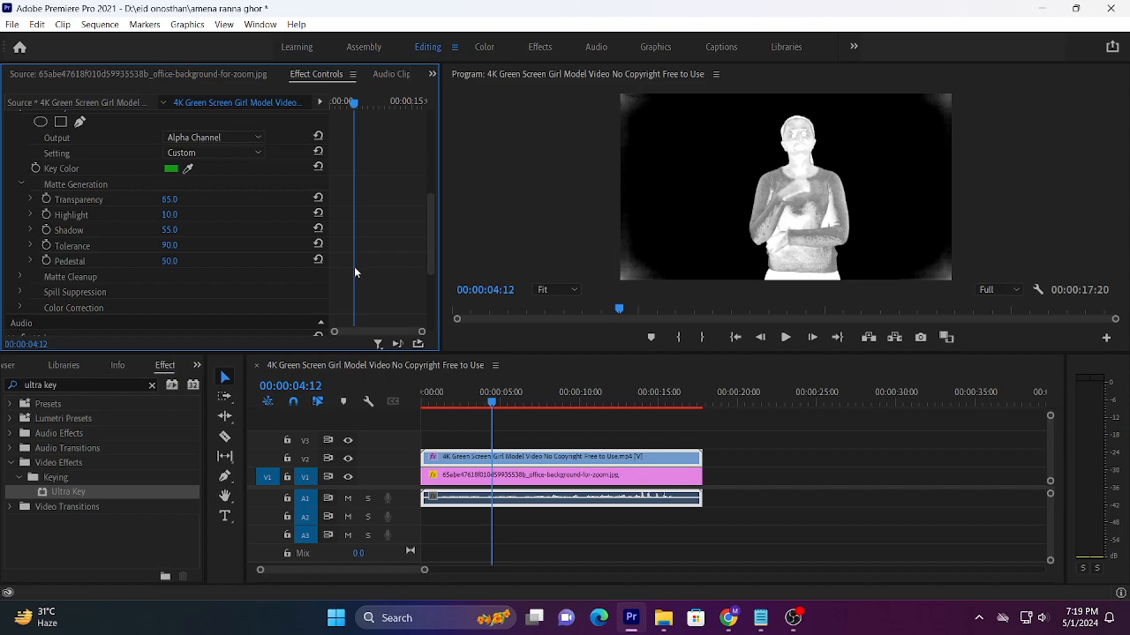
pyautogui.click(171, 204)
pyautogui.write('40')
pyautogui.click(383, 220)
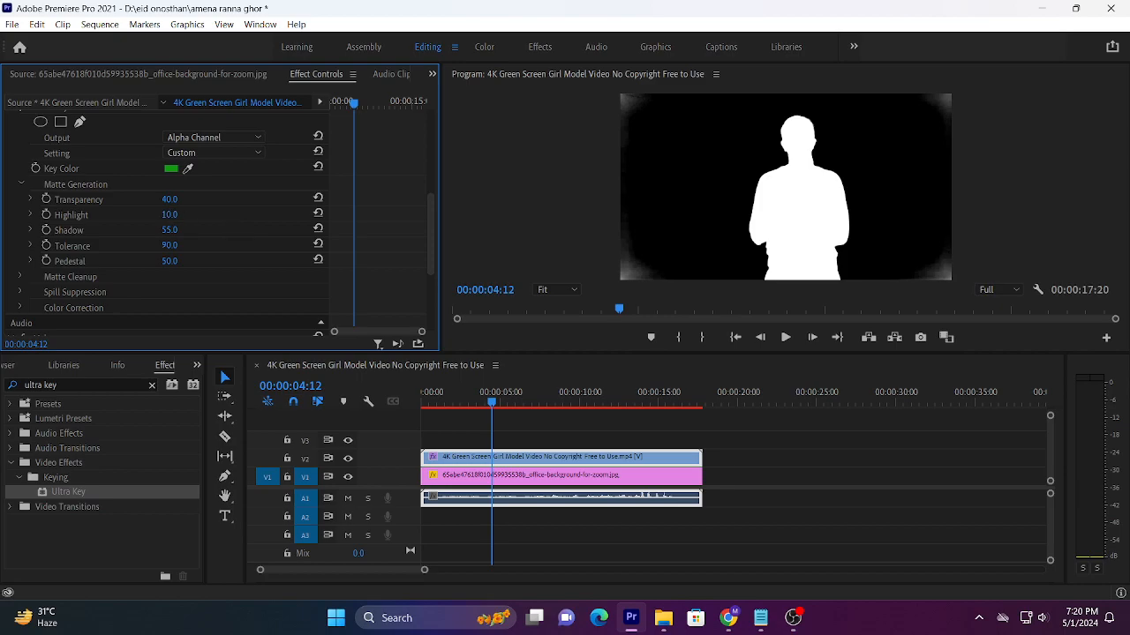
pyautogui.moveTo(170, 215)
pyautogui.mouseDown()
pyautogui.moveTo(220, 215)
pyautogui.moveTo(182, 214)
pyautogui.mouseUp()
pyautogui.click(182, 211)
pyautogui.write('10')
pyautogui.press('Return')
# Step: Set the Matte Generation Shadow to 25 and refine it to 34
pyautogui.click(181, 225)
pyautogui.write('25')
pyautogui.press('Return')
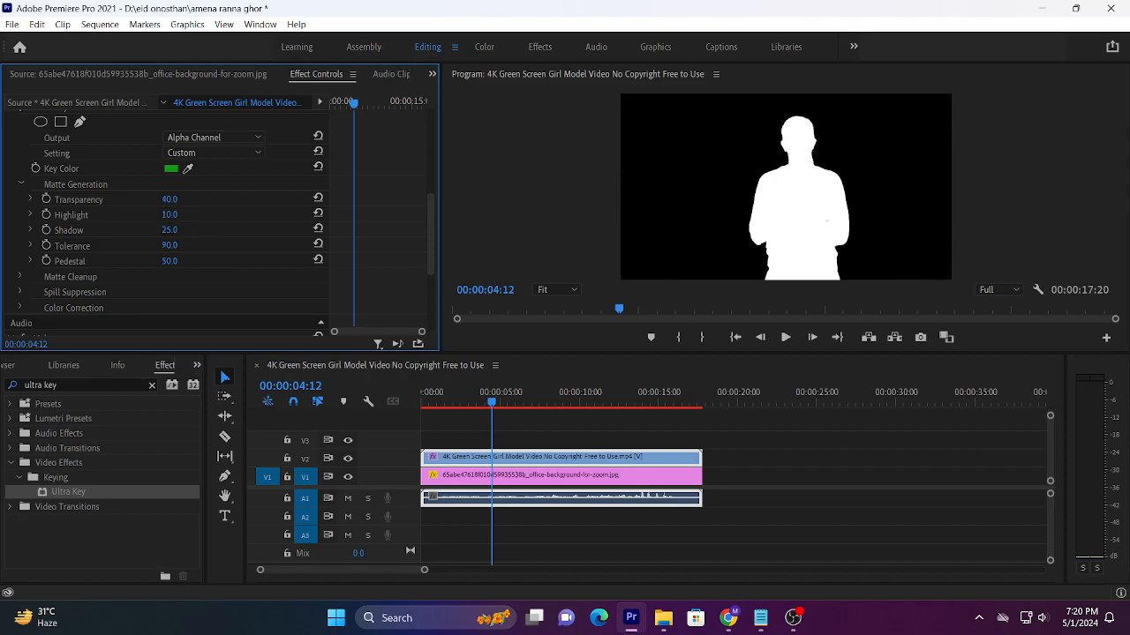
pyautogui.moveTo(170, 230)
pyautogui.mouseDown()
pyautogui.moveTo(194, 230)
pyautogui.moveTo(180, 231)
pyautogui.mouseUp()
# Step: Set the Ultra Key output to Composite and play the result up to about 00:00:07:05
pyautogui.click(219, 138)
pyautogui.click(204, 156)
pyautogui.press('space')
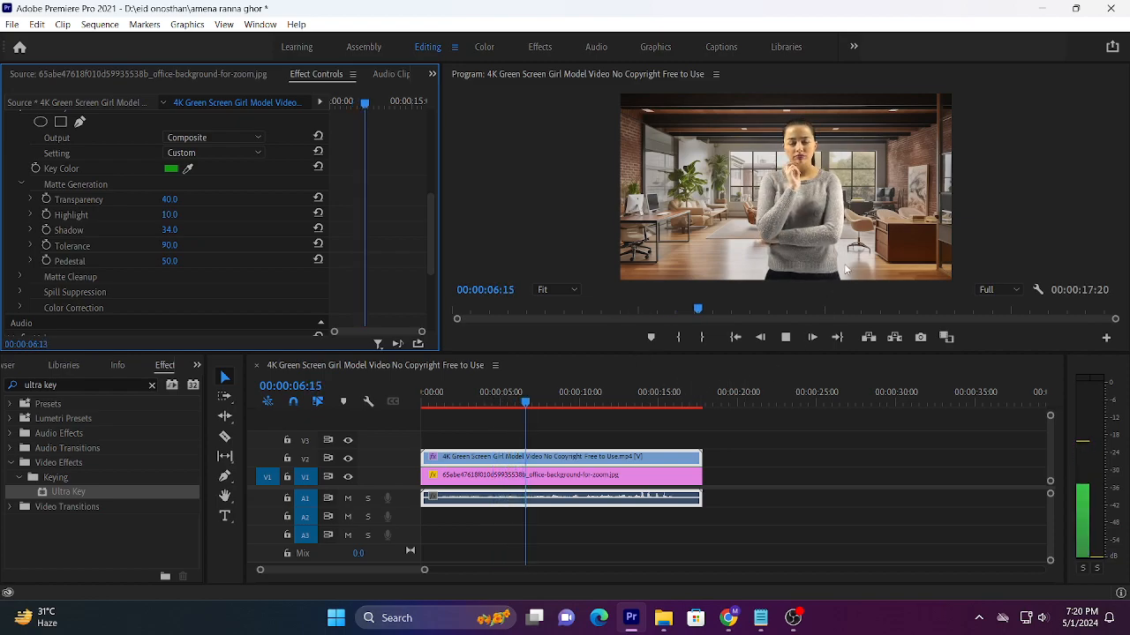
pyautogui.press('space')
# Step: Inspect the matte with the Ultra Key output on Alpha Channel, and return the output to Composite
pyautogui.click(237, 139)
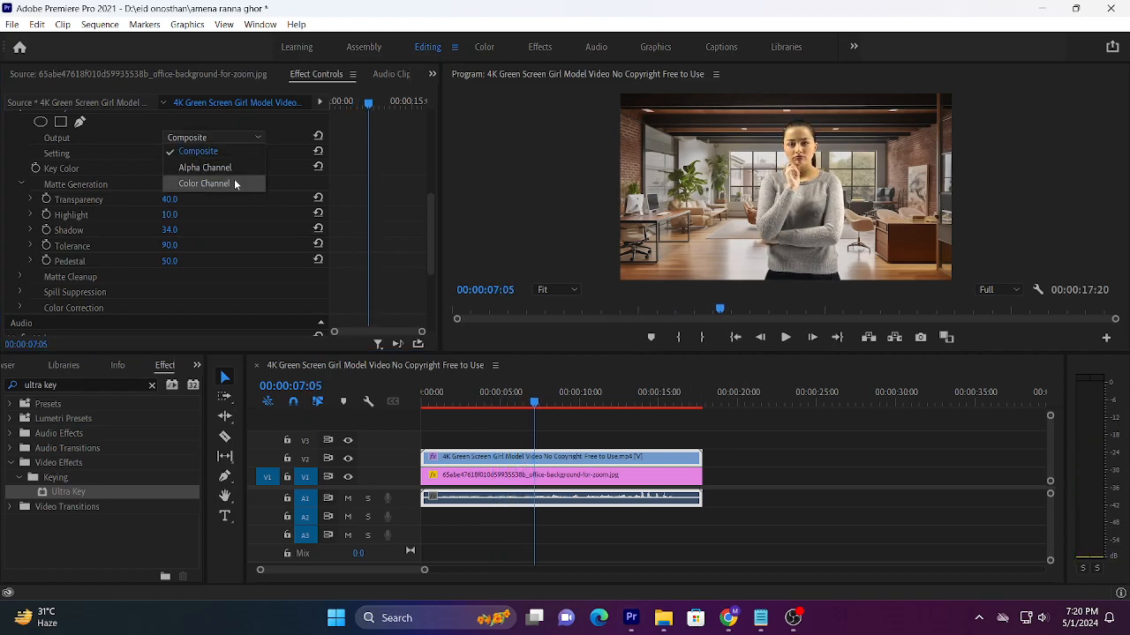
pyautogui.click(226, 168)
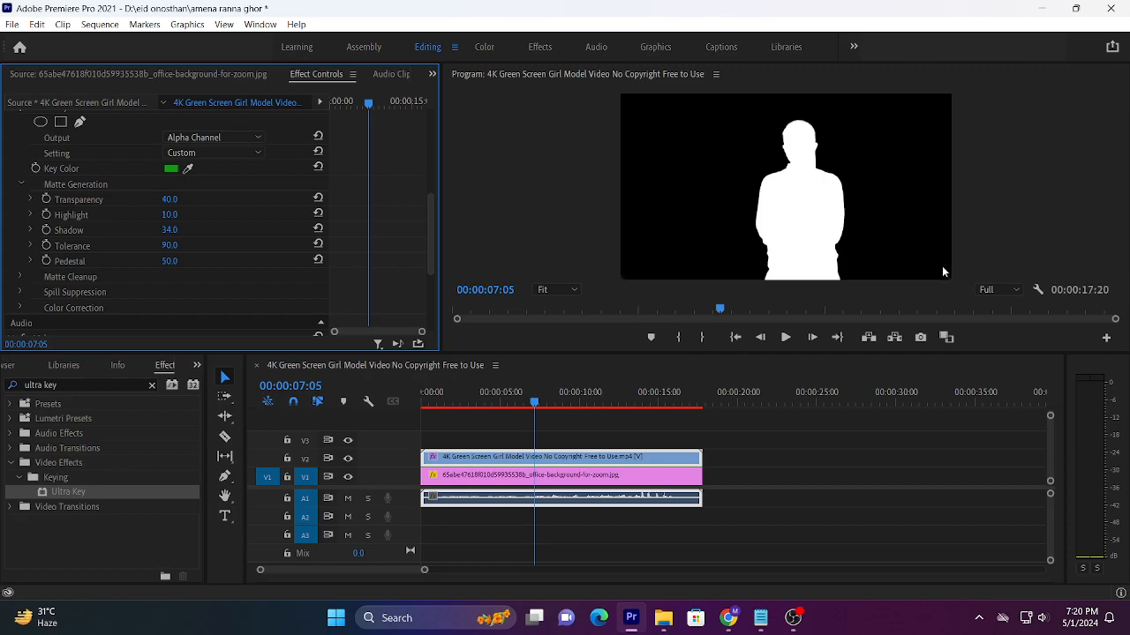
pyautogui.click(197, 138)
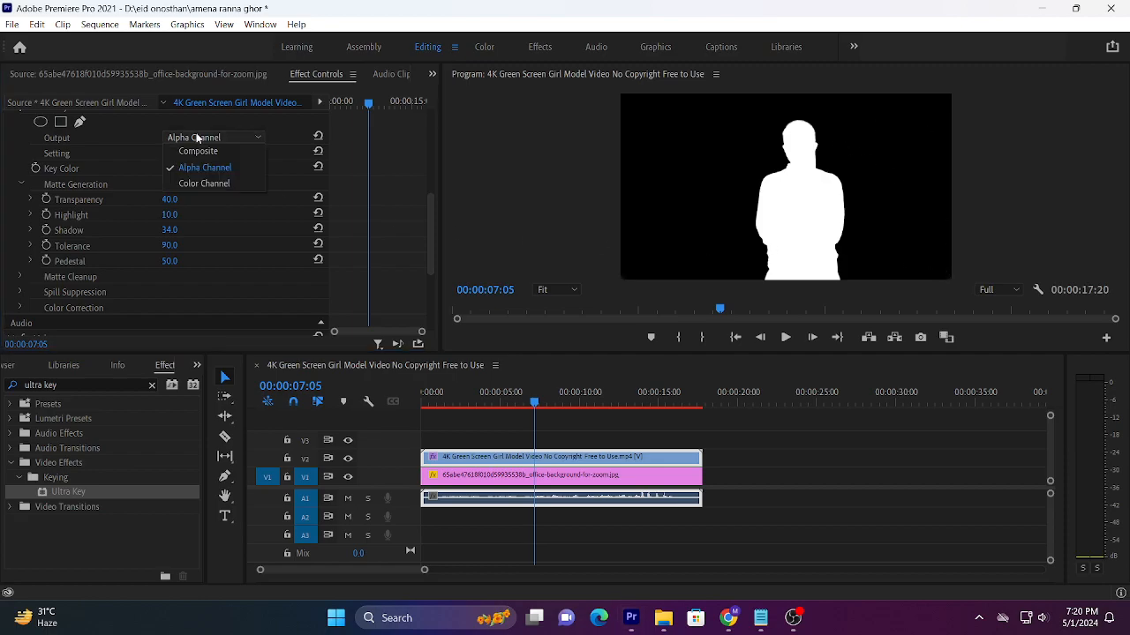
pyautogui.click(206, 151)
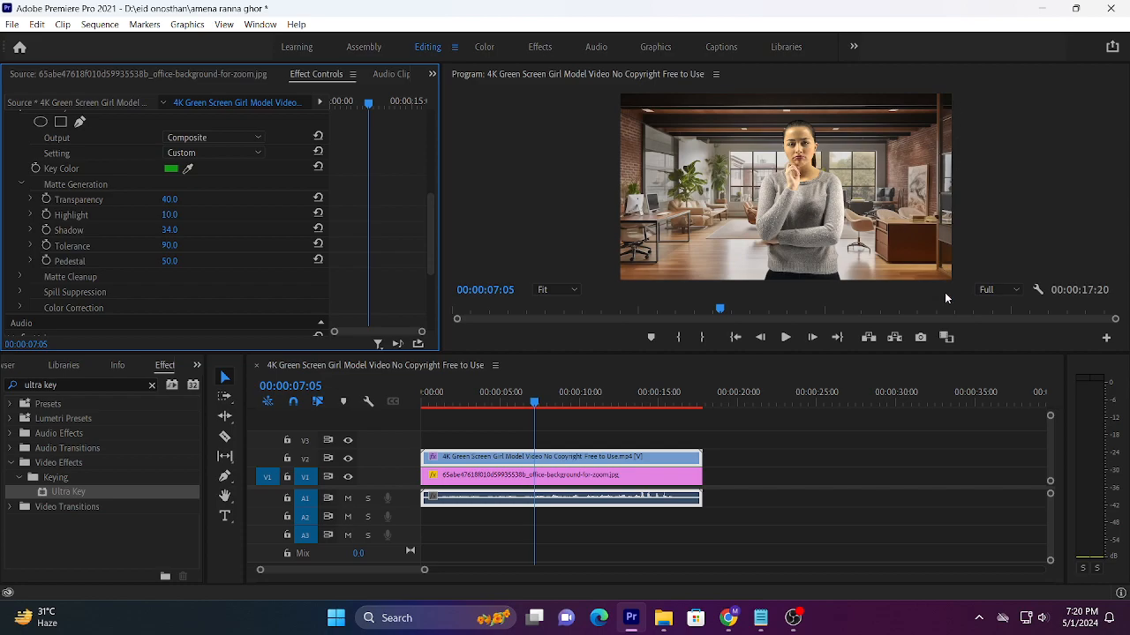
# Step: Play the keyed composite from the start of the sequence to about 00:00:06:22
pyautogui.click(431, 403)
pyautogui.moveTo(431, 403); pyautogui.dragTo(370, 396)
pyautogui.press('space')
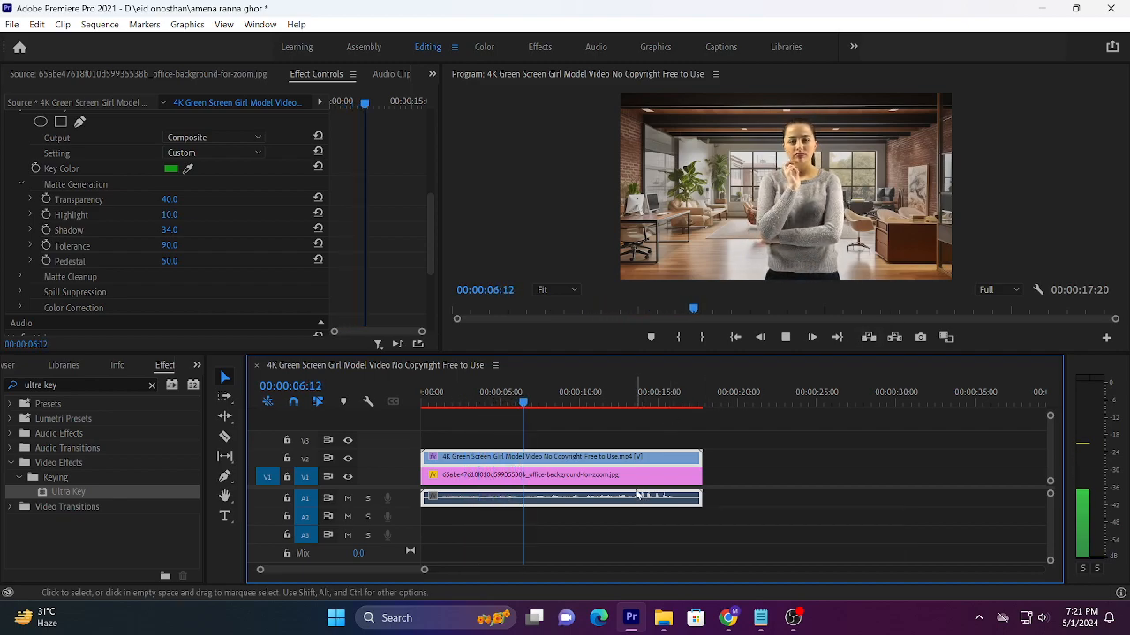
pyautogui.press('space')
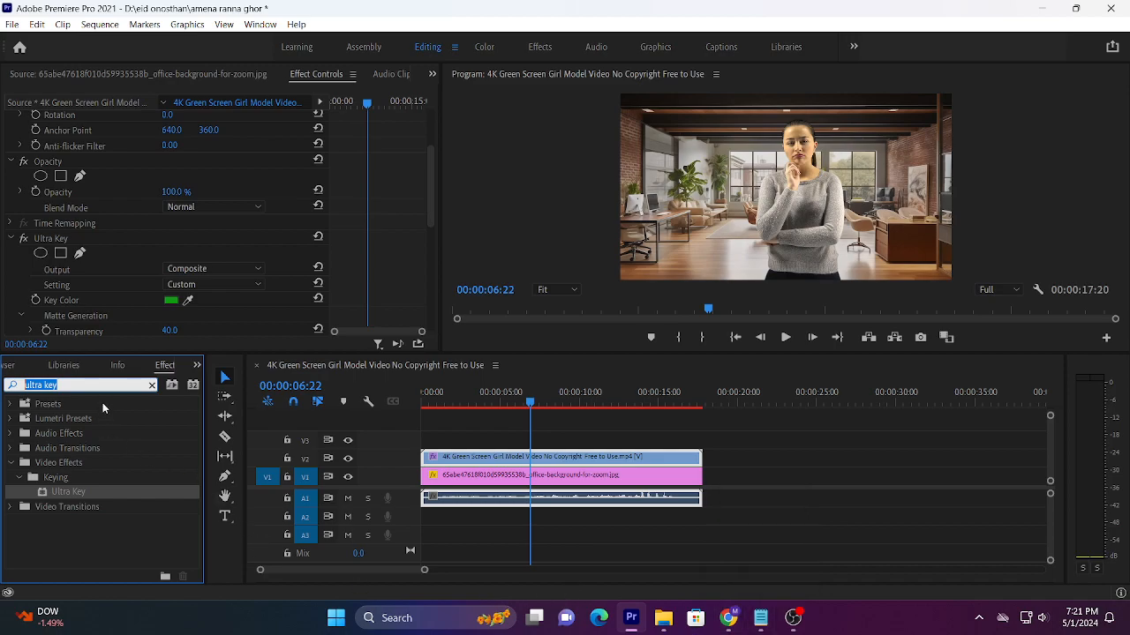
# Step: Search the effects for "blur" and apply Camera Blur to the office background image on V1
pyautogui.click(152, 385)
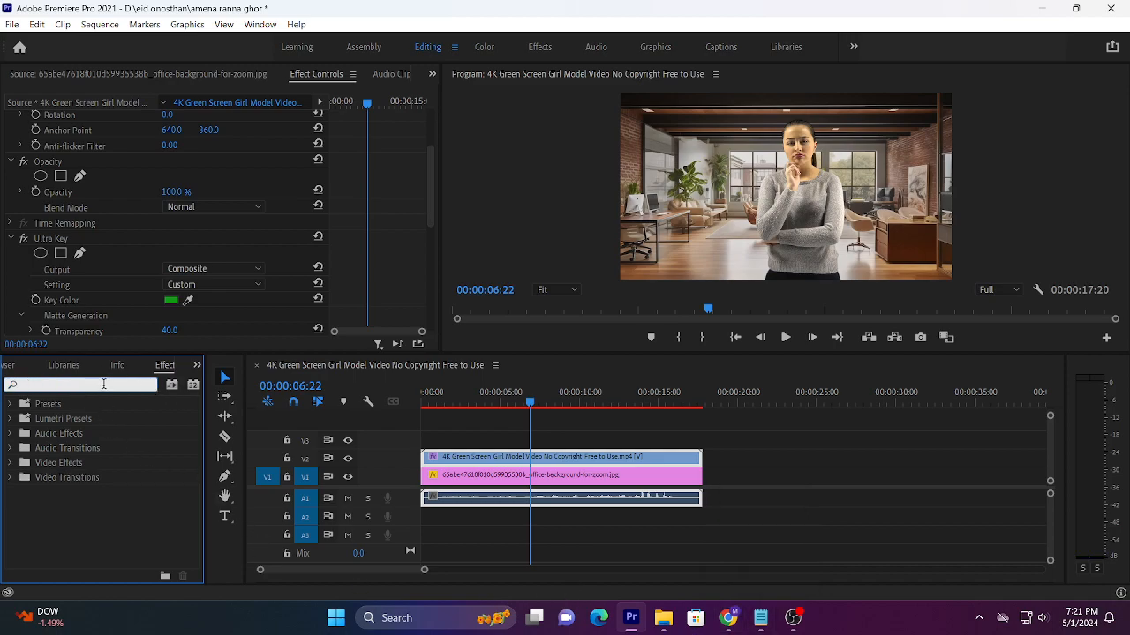
pyautogui.write('blur')
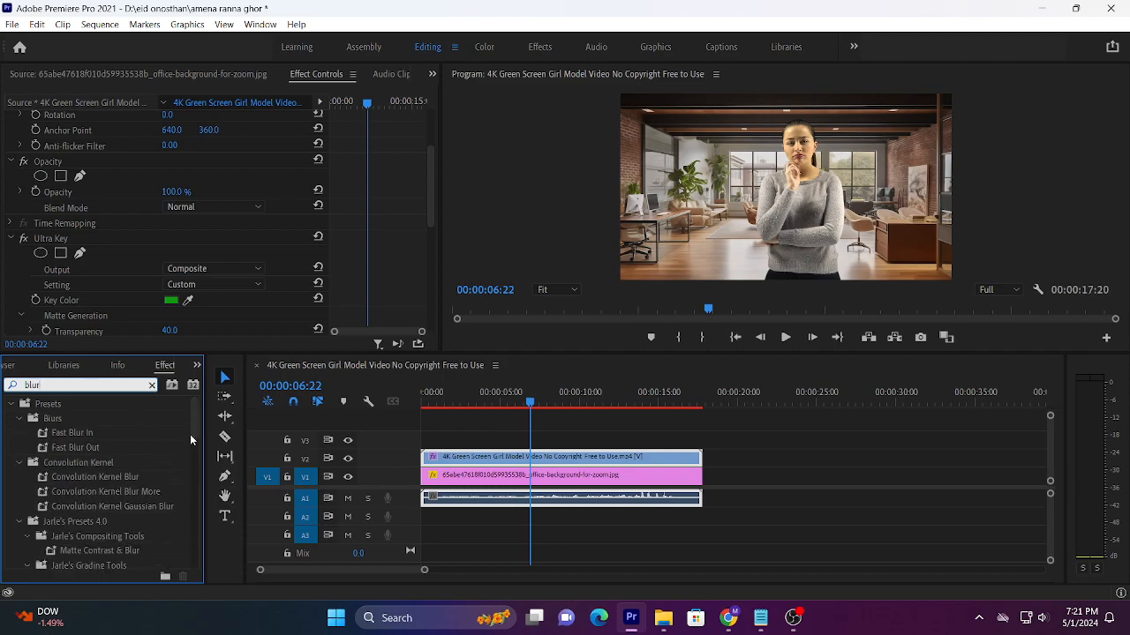
pyautogui.scroll(-5, 194, 443)
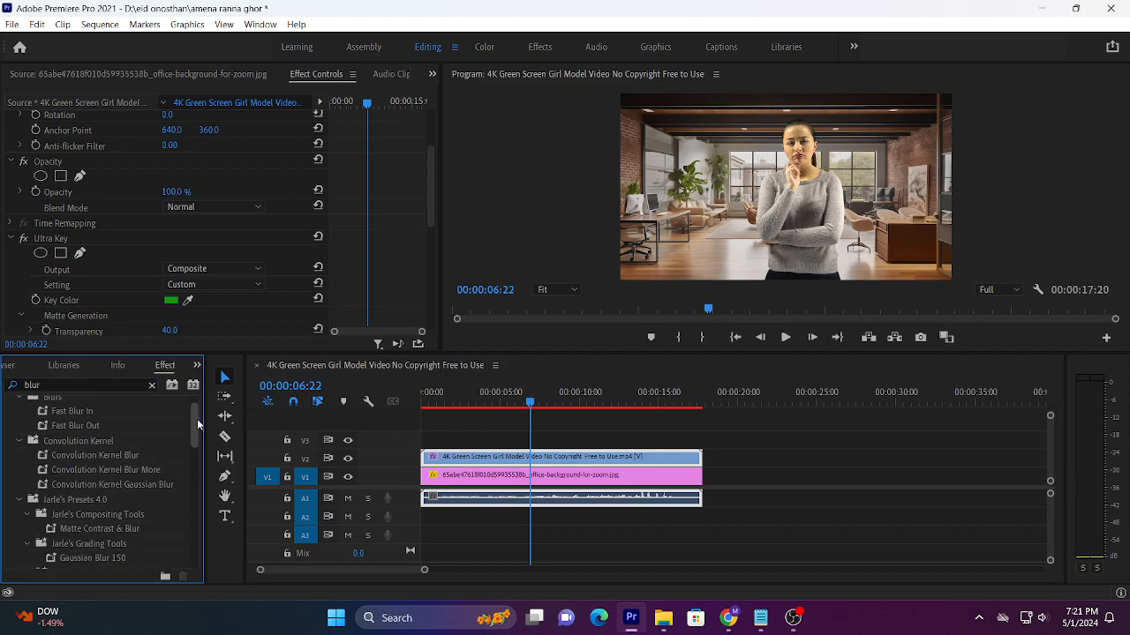
pyautogui.scroll(5, 196, 443)
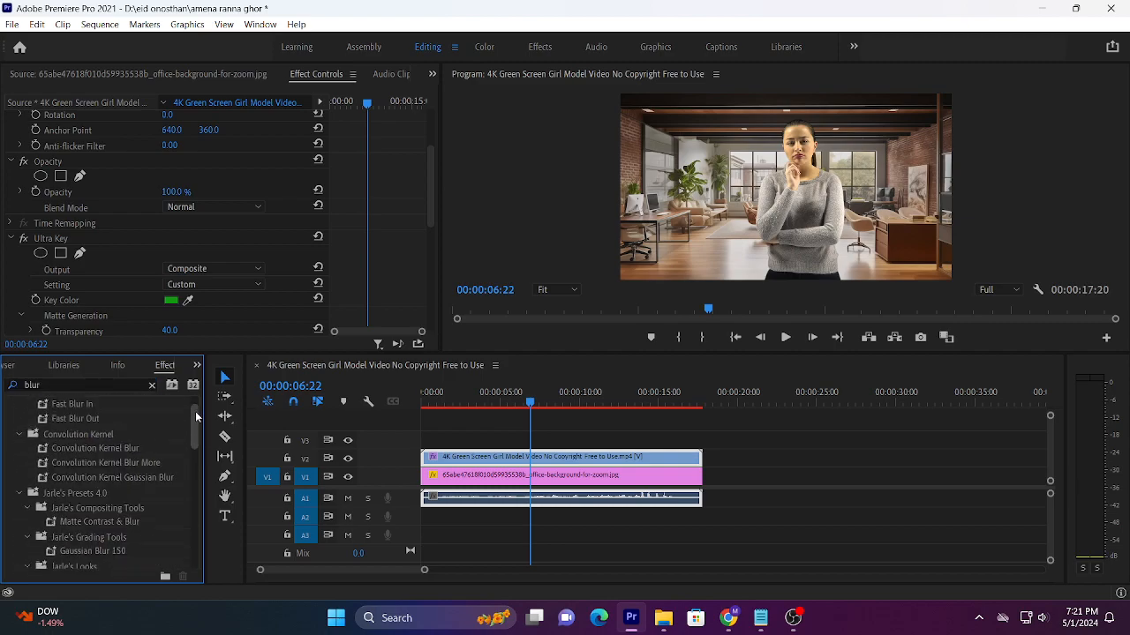
pyautogui.moveTo(194, 424); pyautogui.dragTo(201, 479)
pyautogui.scroll(-8, 106, 476)
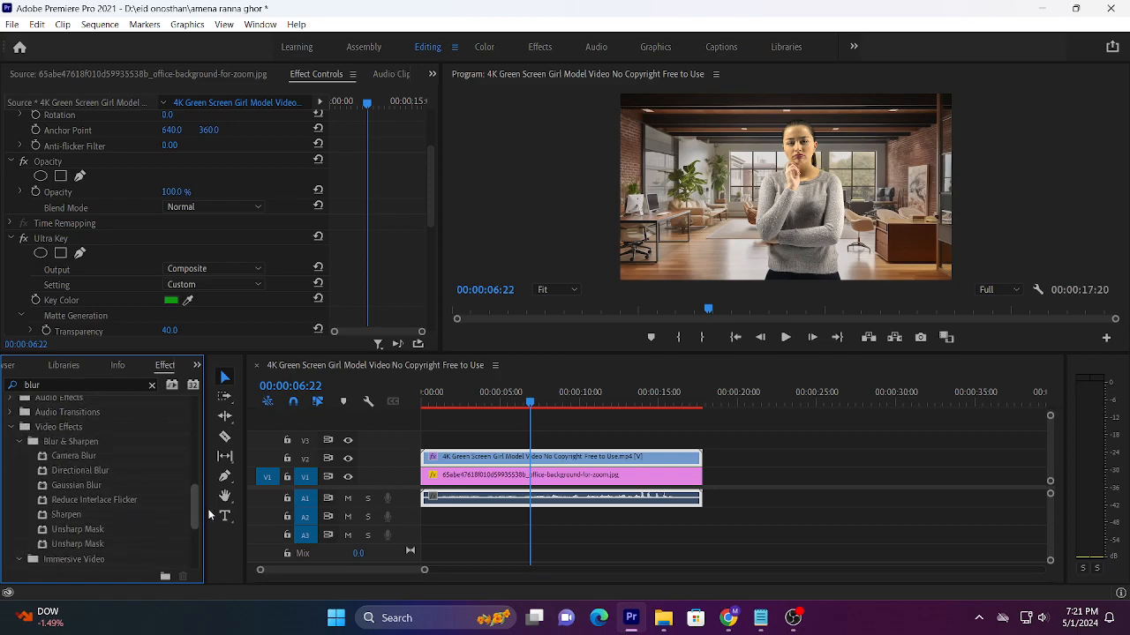
pyautogui.click(85, 444)
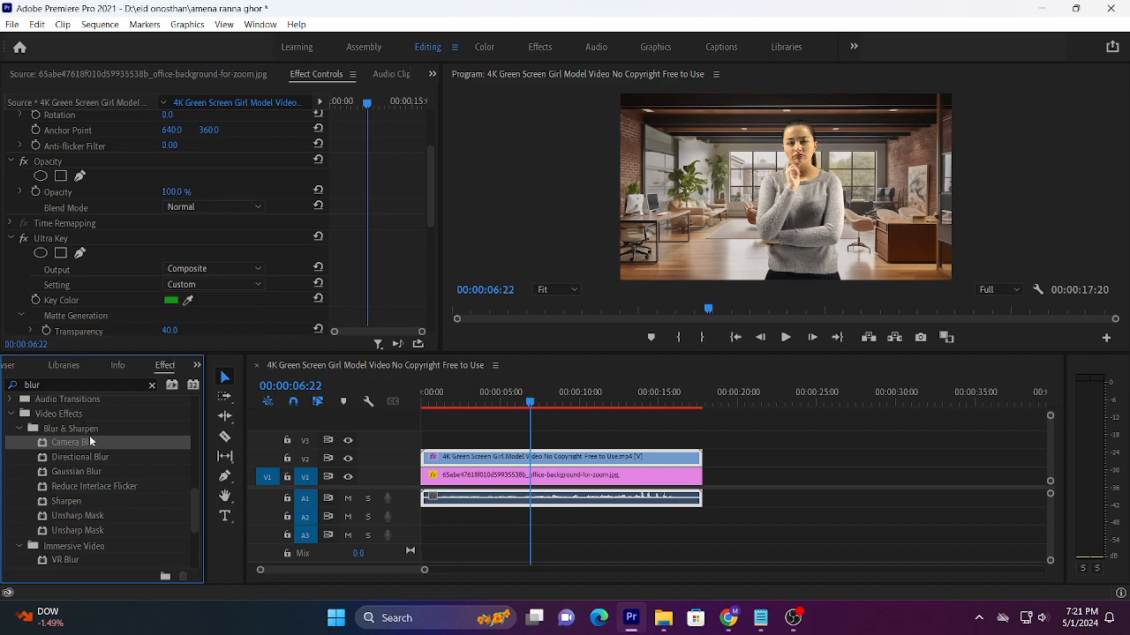
pyautogui.moveTo(78, 446); pyautogui.dragTo(461, 481)
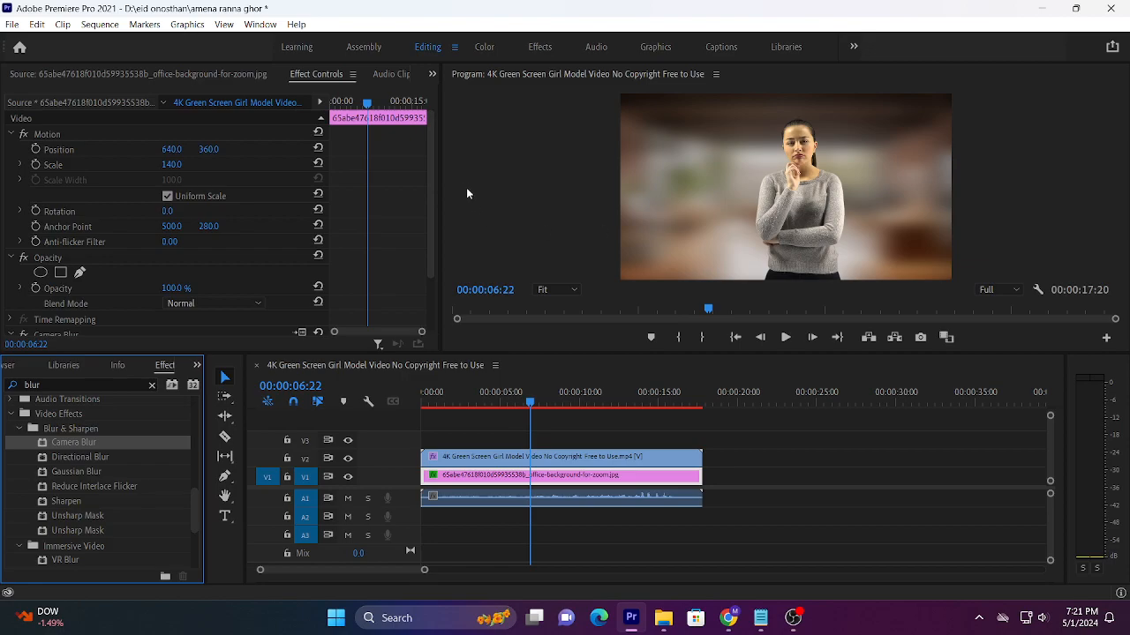
# Step: Set the background's Camera Blur Percent Blur to 10 and play part of the composite
pyautogui.moveTo(431, 160); pyautogui.dragTo(440, 237)
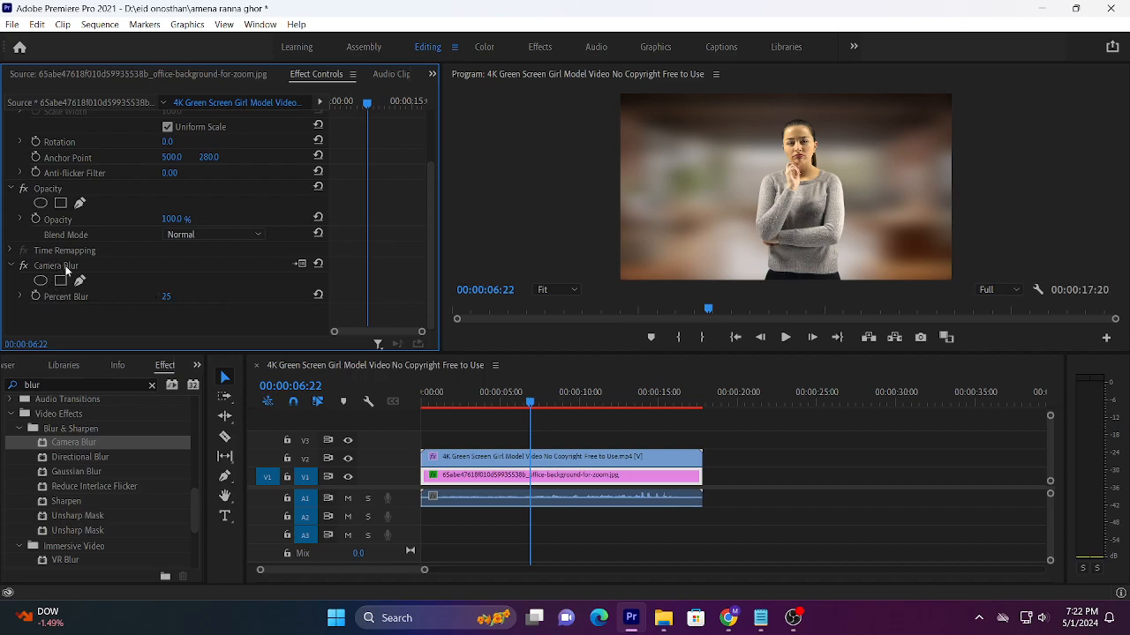
pyautogui.click(167, 299)
pyautogui.write('10')
pyautogui.press('Return')
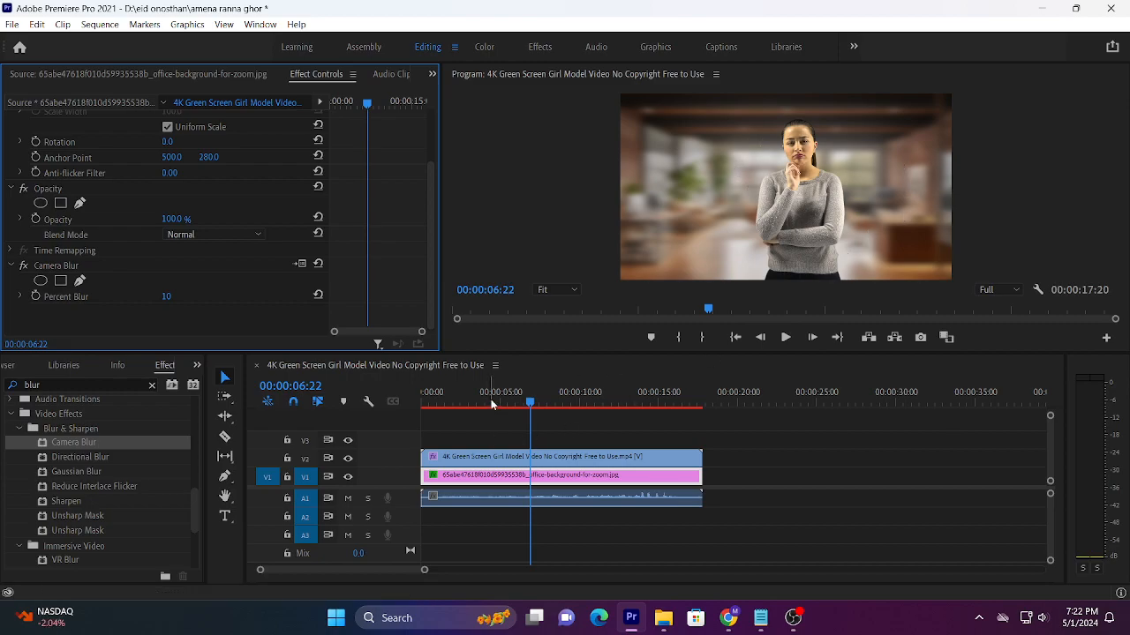
pyautogui.click(455, 408)
pyautogui.press('space')
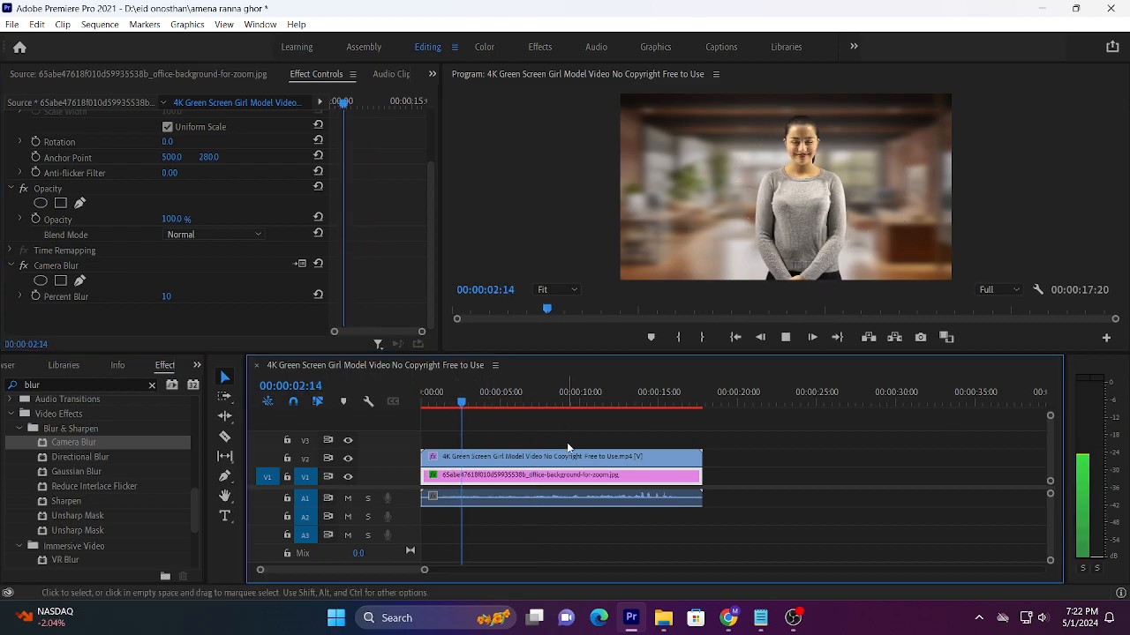
pyautogui.press('space')
# Step: Set the background's Percent Blur to 5 and play the composite from the start to about 00:00:08:14
pyautogui.click(168, 298)
pyautogui.write('5')
pyautogui.press('Return')
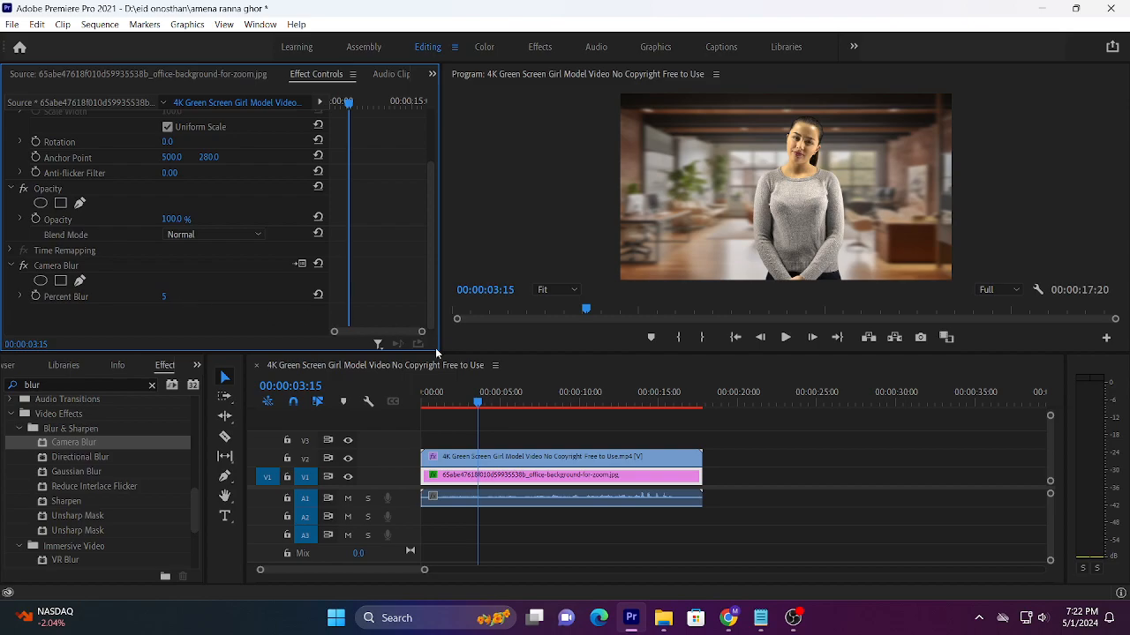
pyautogui.click(422, 407)
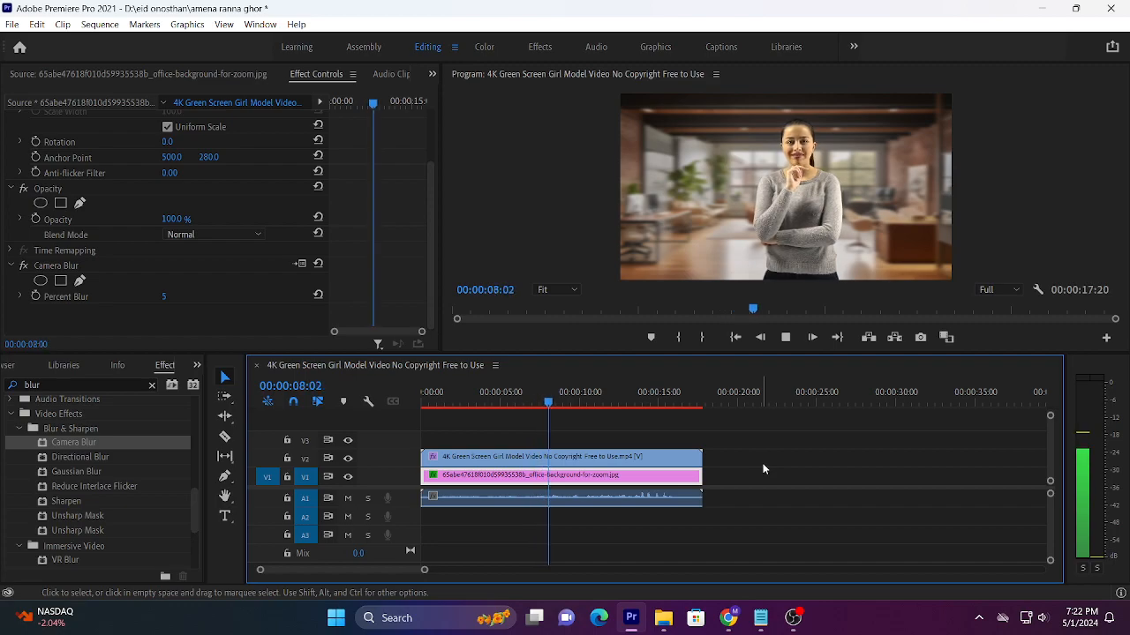
pyautogui.press('space')
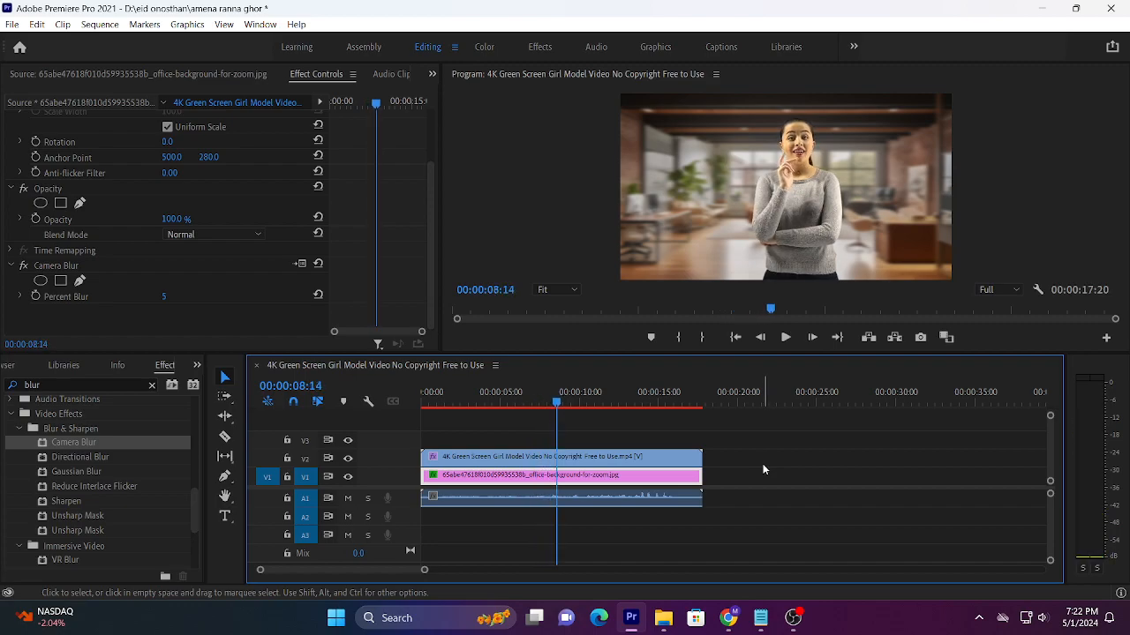